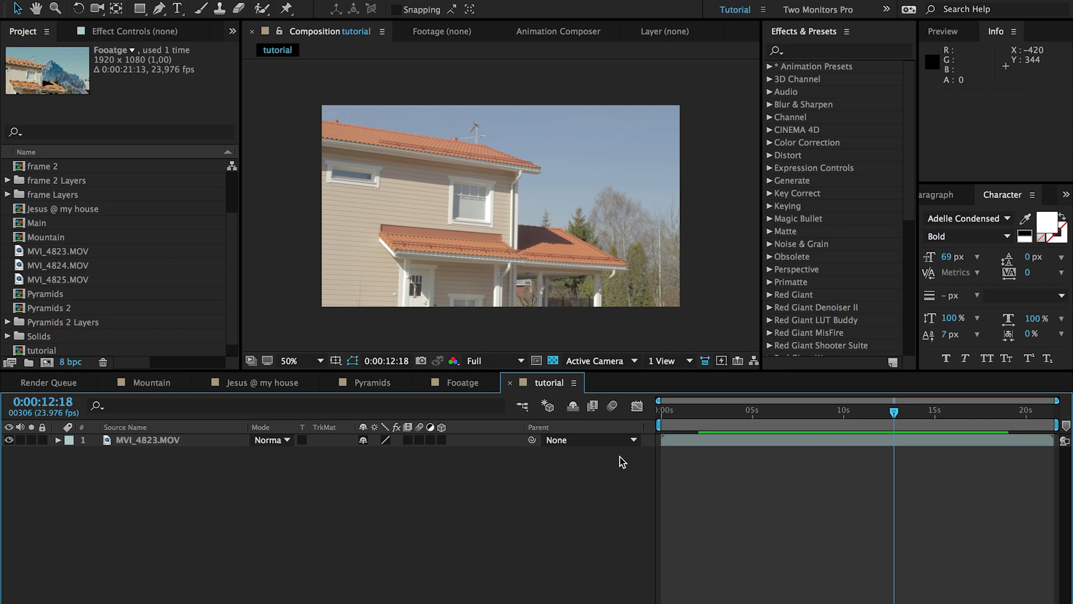
- Preview the finished Mountain comp, then return to the tutorial comp and select MVI_4823.MOV
{"action": "left_click_drag", "start_coordinate": [710, 413], "coordinate": [940, 419]}
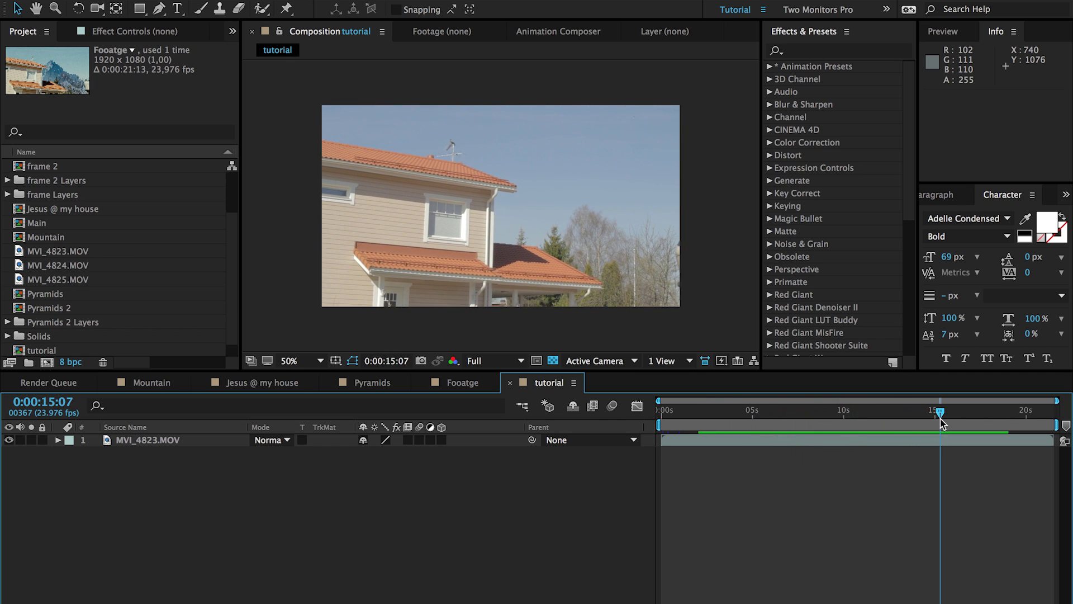
{"action": "left_click", "coordinate": [152, 383]}
{"action": "left_click_drag", "start_coordinate": [839, 414], "coordinate": [906, 411]}
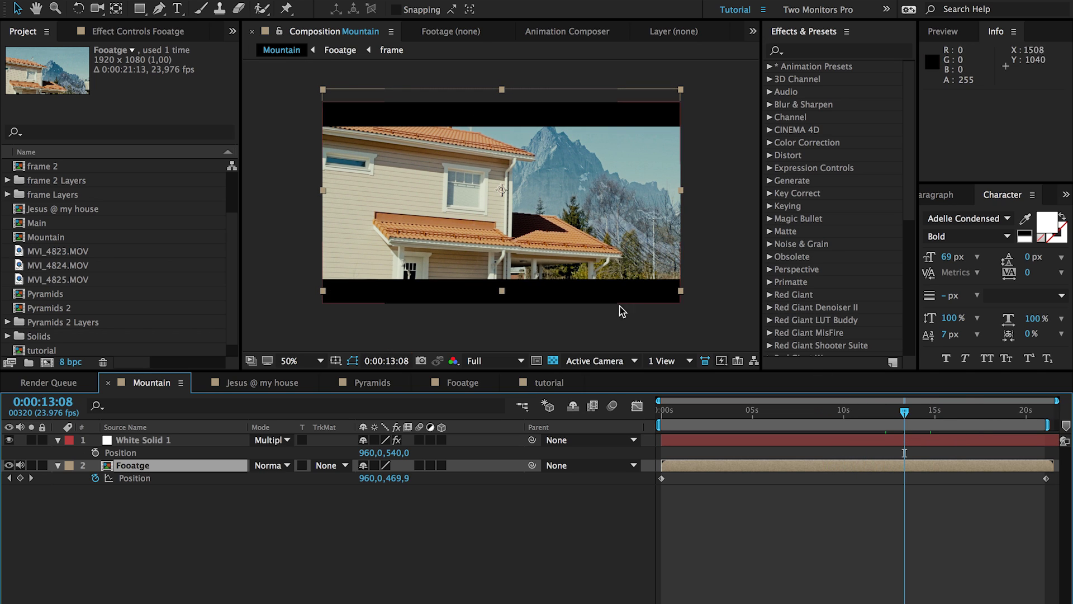
{"action": "left_click", "coordinate": [551, 383]}
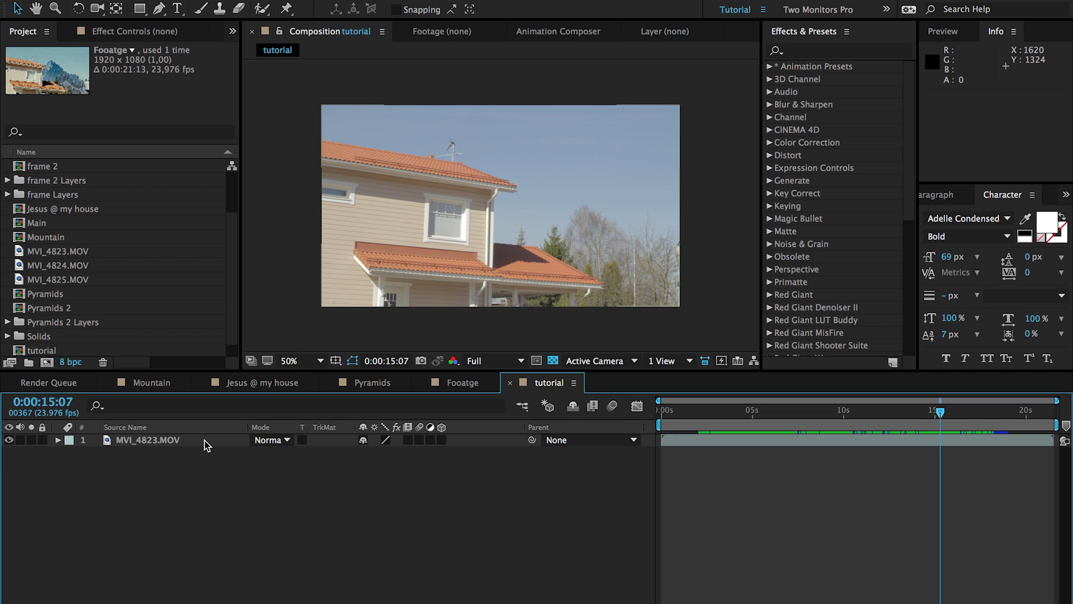
{"action": "left_click", "coordinate": [186, 442]}
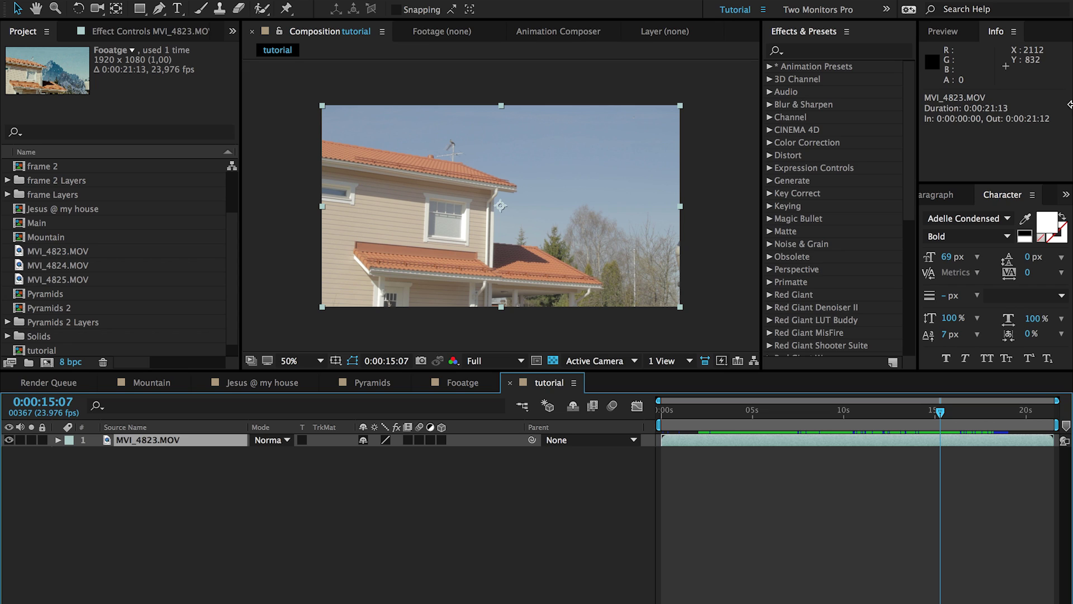
- Bring the Tracker panel forward and start a 3D camera track on MVI_4823.MOV
{"action": "left_click", "coordinate": [960, 190]}
{"action": "left_click", "coordinate": [940, 194]}
{"action": "left_click", "coordinate": [939, 194]}
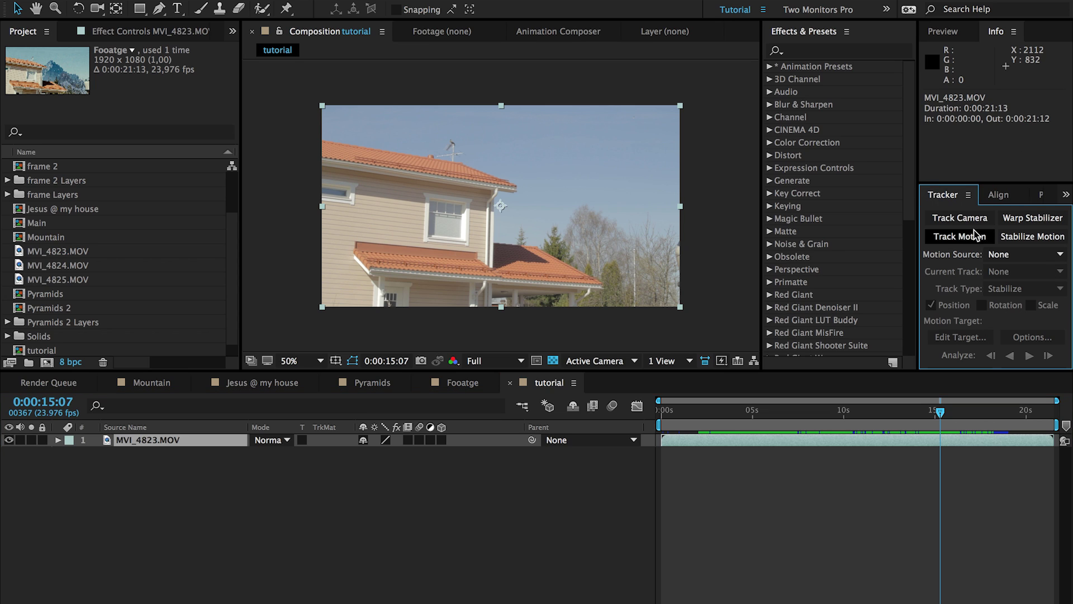
{"action": "left_click", "coordinate": [470, 0]}
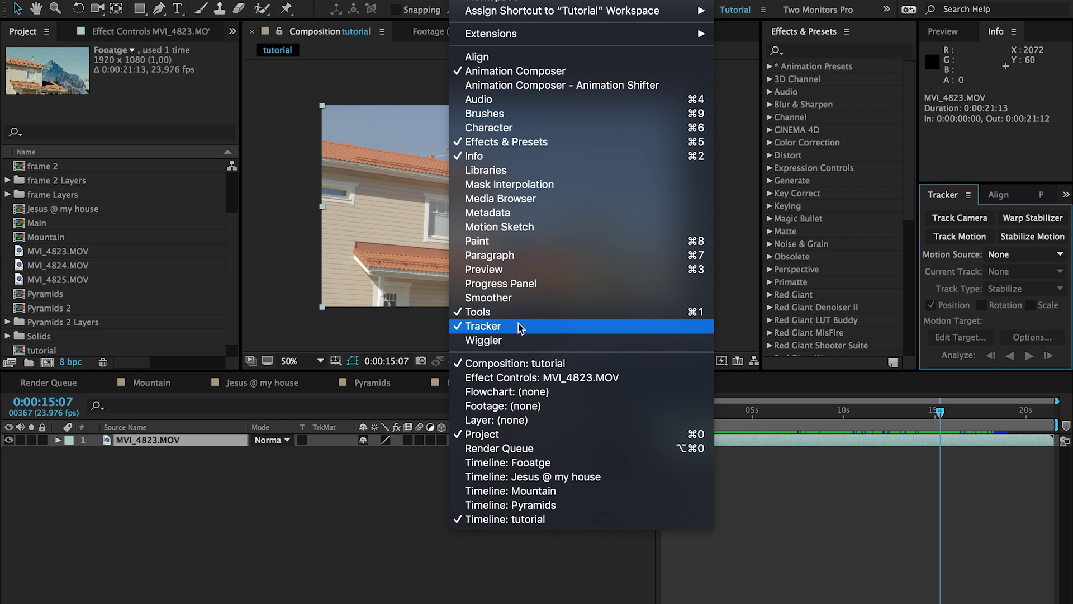
{"action": "left_click", "coordinate": [305, 510]}
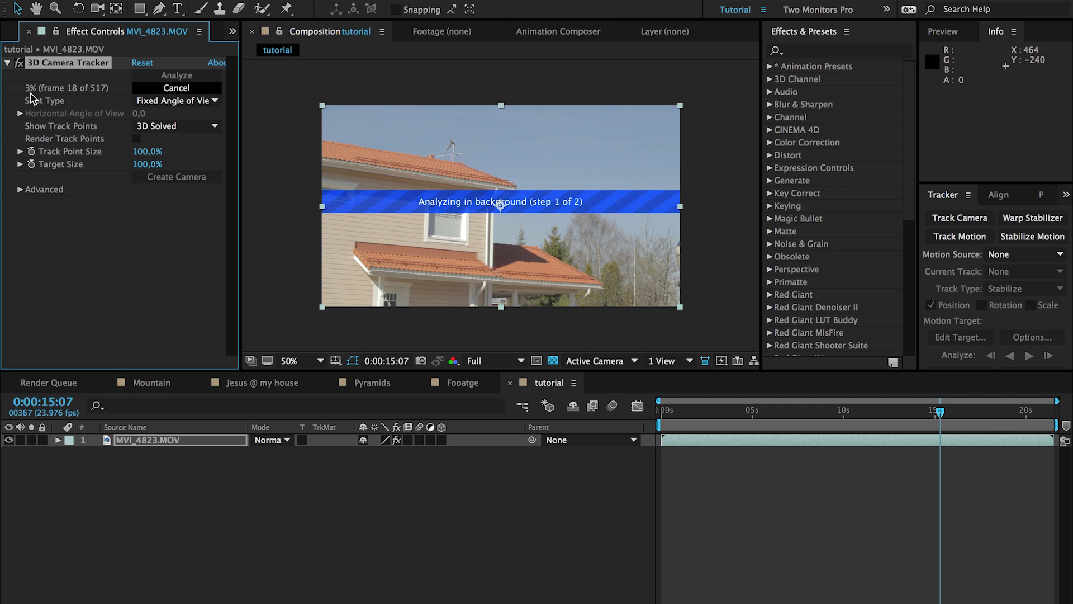
- Under Advanced, set Solve Method to Tripod Pan and enable Detailed Analysis
{"action": "left_click", "coordinate": [20, 189]}
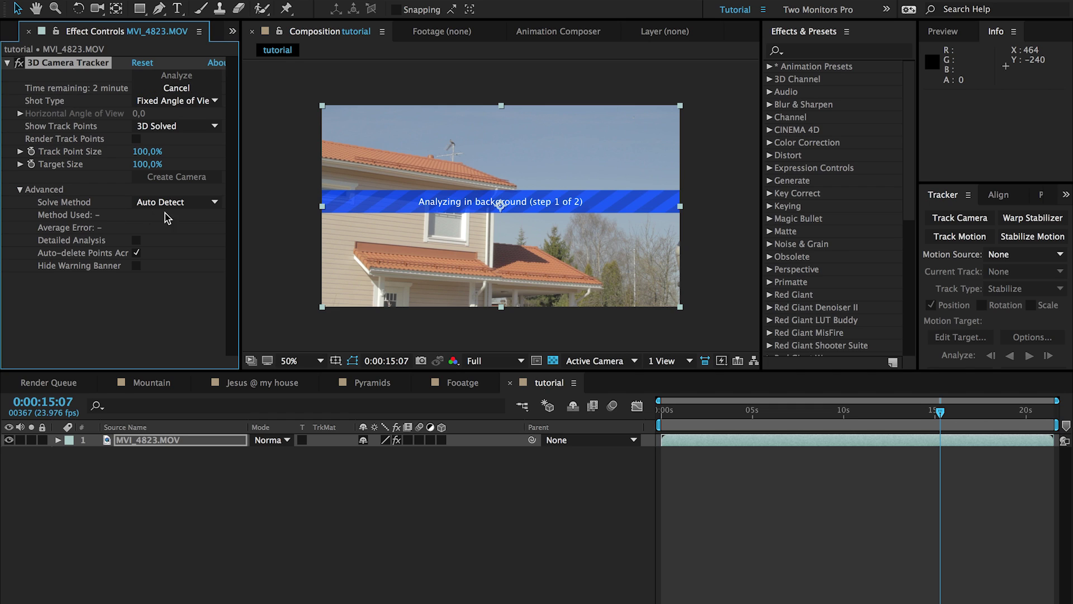
{"action": "left_click", "coordinate": [188, 203]}
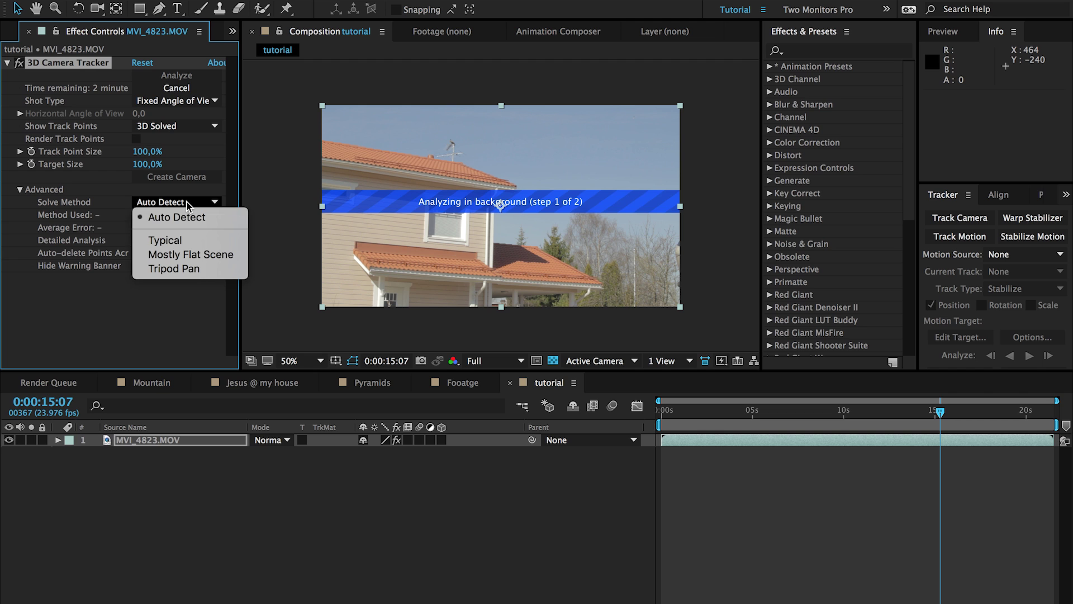
{"action": "left_click", "coordinate": [200, 270]}
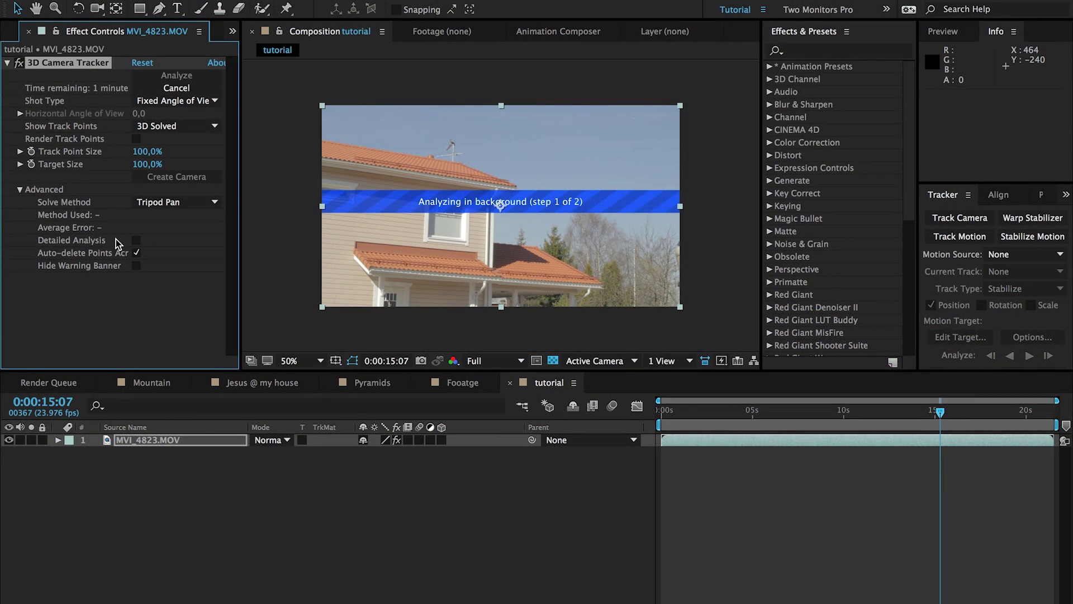
{"action": "left_click", "coordinate": [136, 240]}
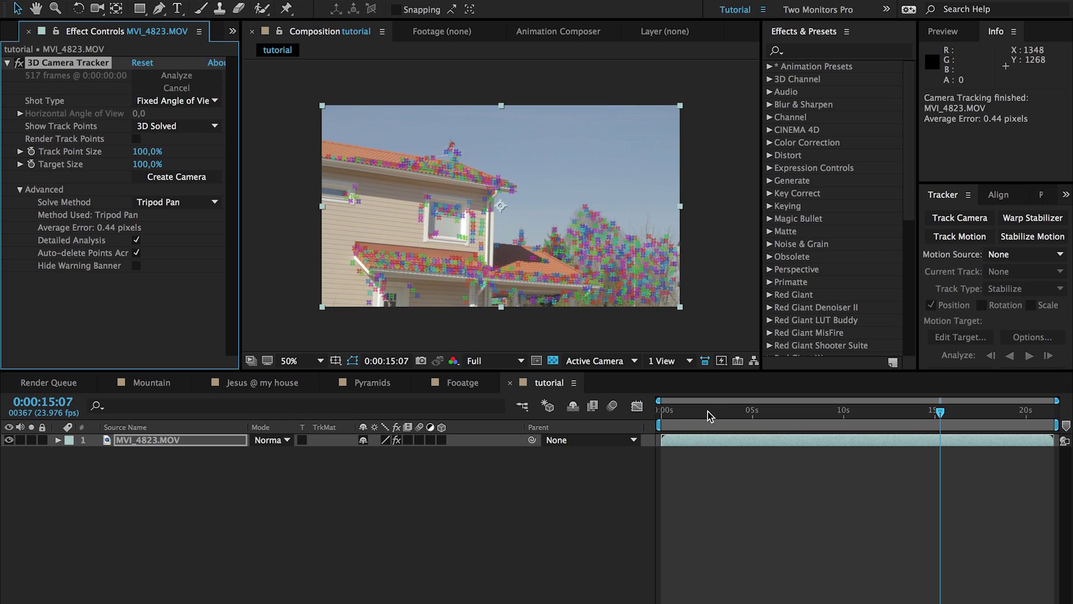
{"action": "left_click_drag", "start_coordinate": [693, 410], "coordinate": [756, 411]}
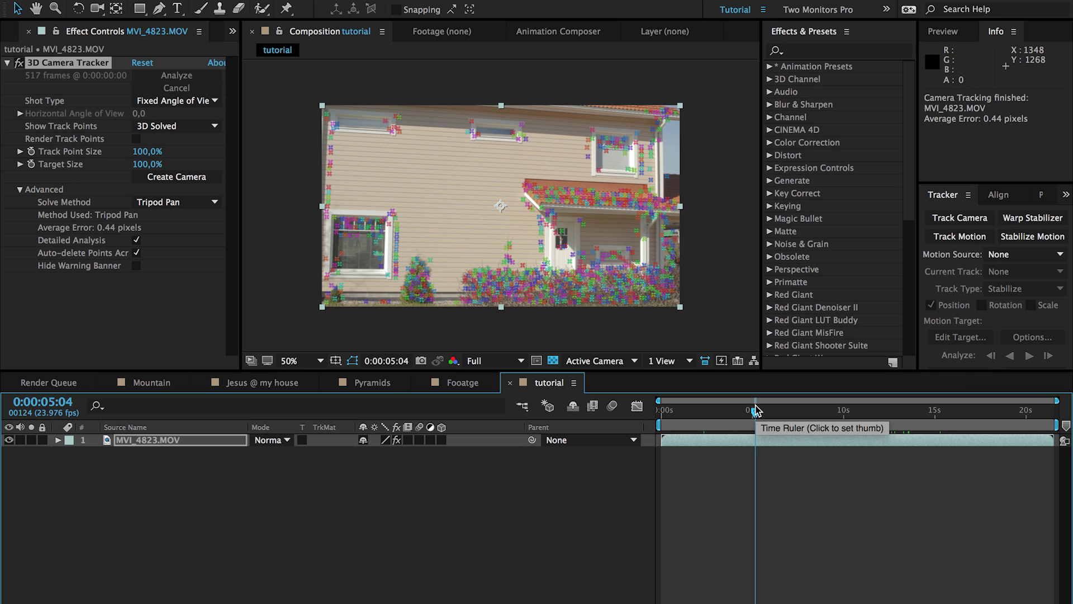
{"action": "left_click_drag", "start_coordinate": [849, 411], "coordinate": [937, 417]}
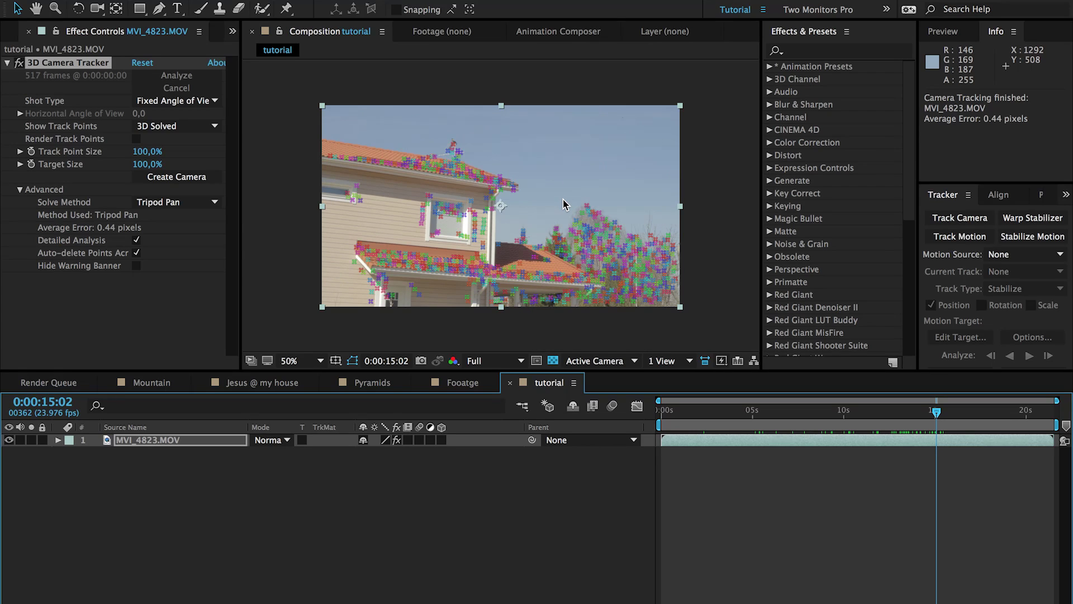
- Select the track points around the tree and create the 3D Tracker Camera
{"action": "left_click", "coordinate": [582, 193]}
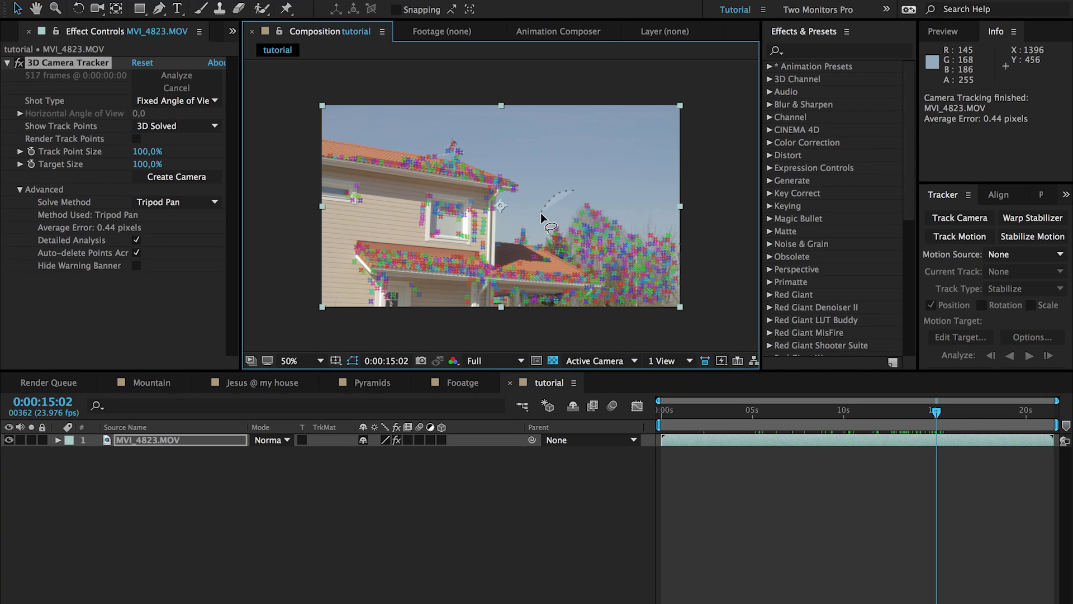
{"action": "mouse_move", "coordinate": [542, 216]}
{"action": "left_mouse_down"}
{"action": "mouse_move", "coordinate": [594, 246]}
{"action": "mouse_move", "coordinate": [632, 241]}
{"action": "mouse_move", "coordinate": [649, 219]}
{"action": "mouse_move", "coordinate": [627, 199]}
{"action": "mouse_move", "coordinate": [641, 225]}
{"action": "left_mouse_up"}
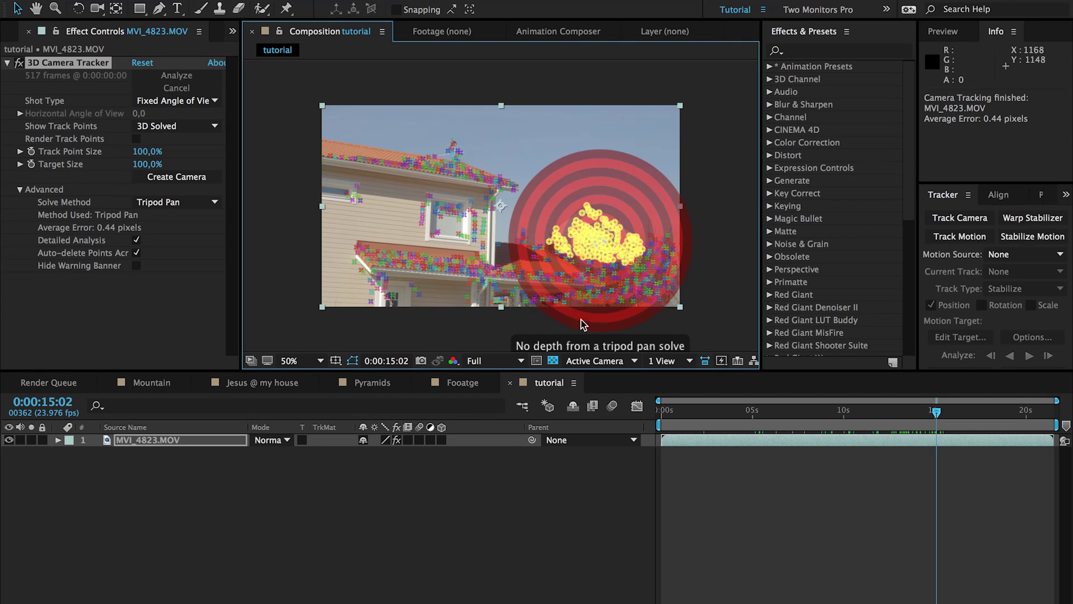
{"action": "right_click", "coordinate": [622, 205]}
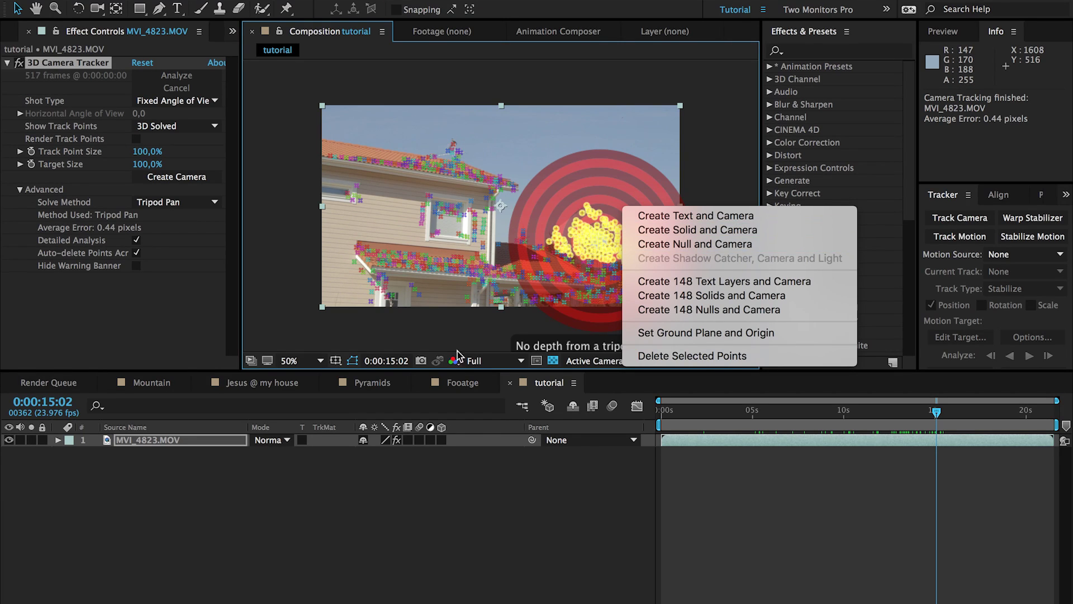
{"action": "left_click", "coordinate": [384, 498]}
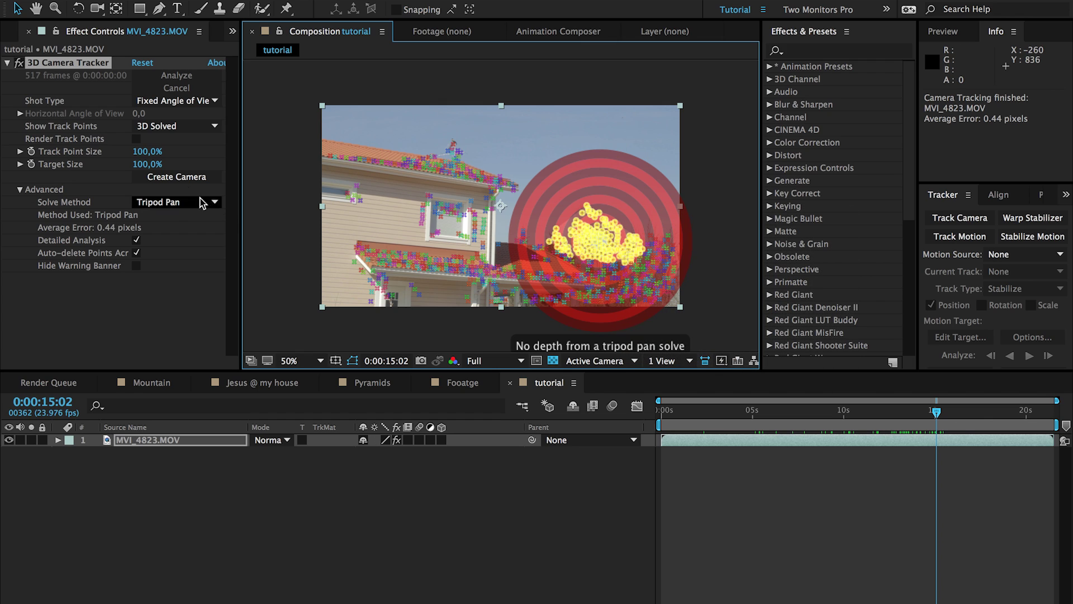
{"action": "left_click", "coordinate": [171, 180]}
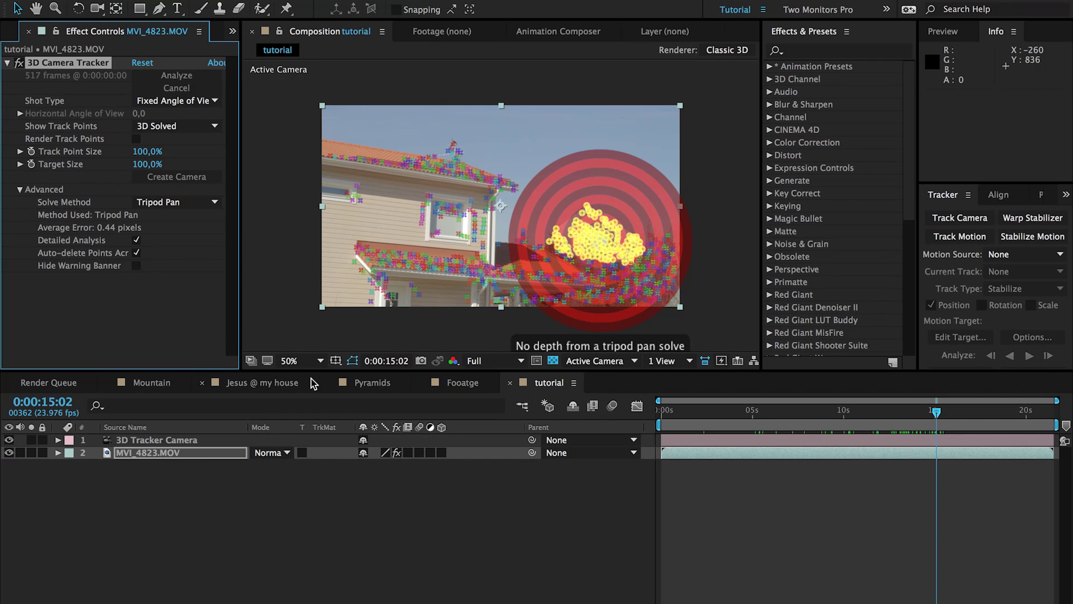
- Attach a green Track Solid 1 to those points and scrub to check it follows
{"action": "right_click", "coordinate": [592, 201]}
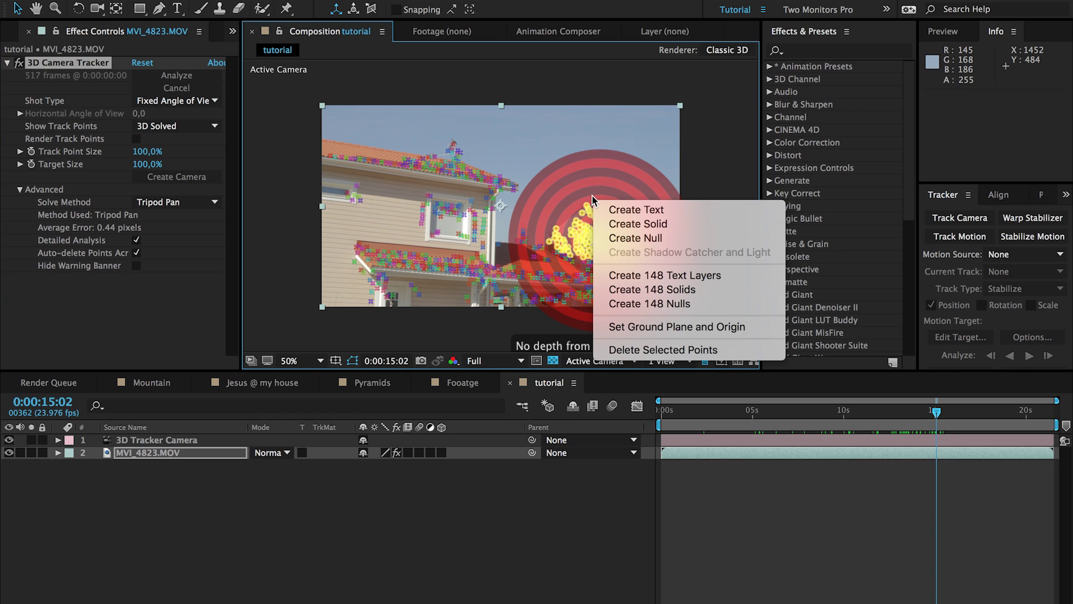
{"action": "left_click", "coordinate": [638, 225]}
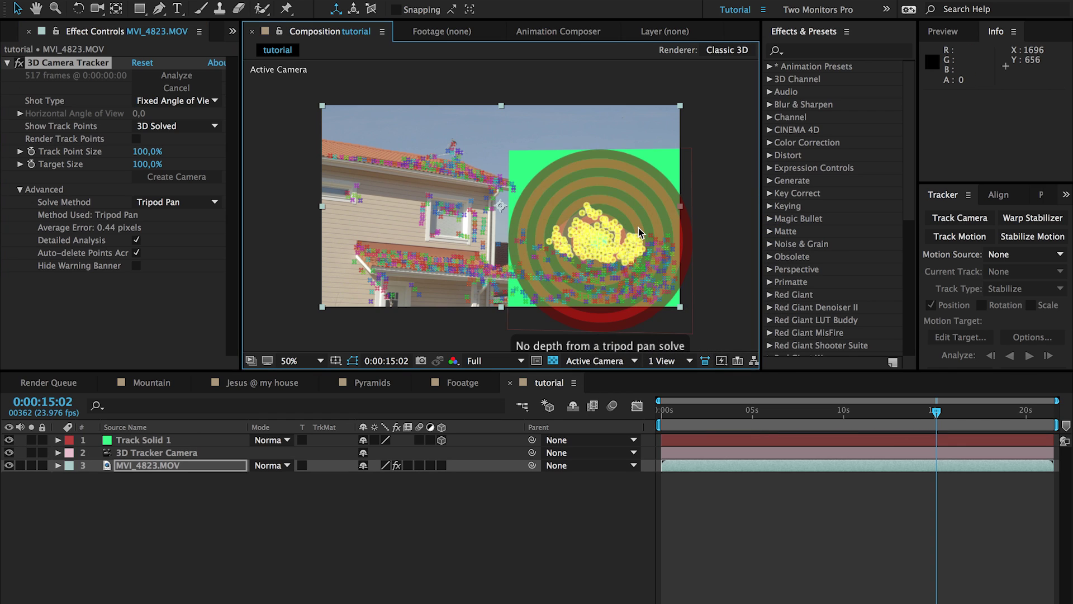
{"action": "left_click", "coordinate": [272, 527]}
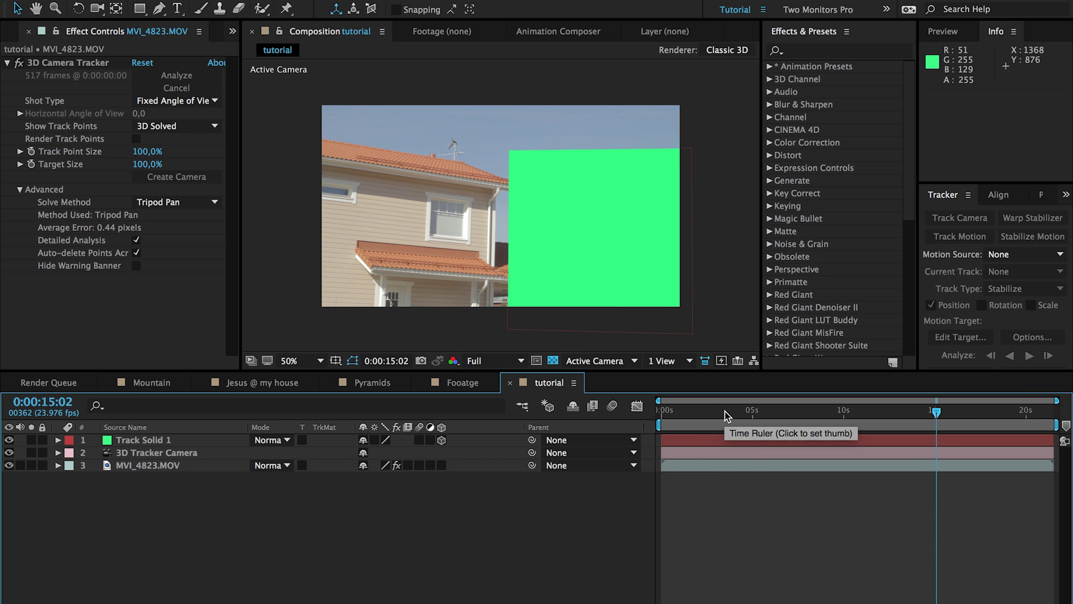
{"action": "left_click_drag", "start_coordinate": [725, 411], "coordinate": [849, 416]}
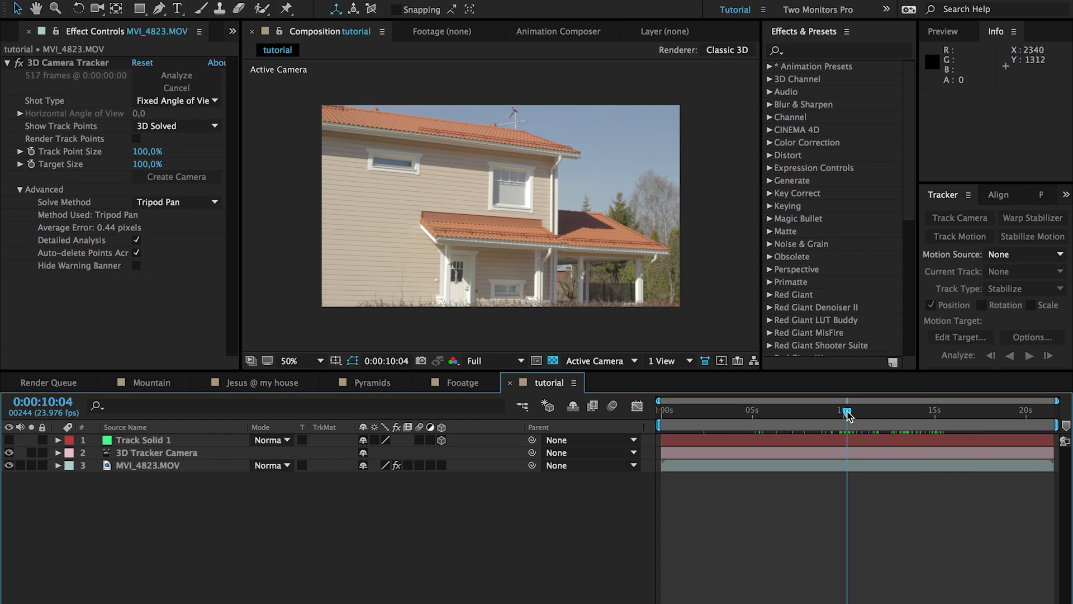
- Check the solid's placement, hide Track Solid 1, and move the playhead to 0:00:16:22
{"action": "left_click_drag", "start_coordinate": [848, 417], "coordinate": [912, 414]}
{"action": "left_click", "coordinate": [9, 440]}
{"action": "left_click", "coordinate": [9, 440]}
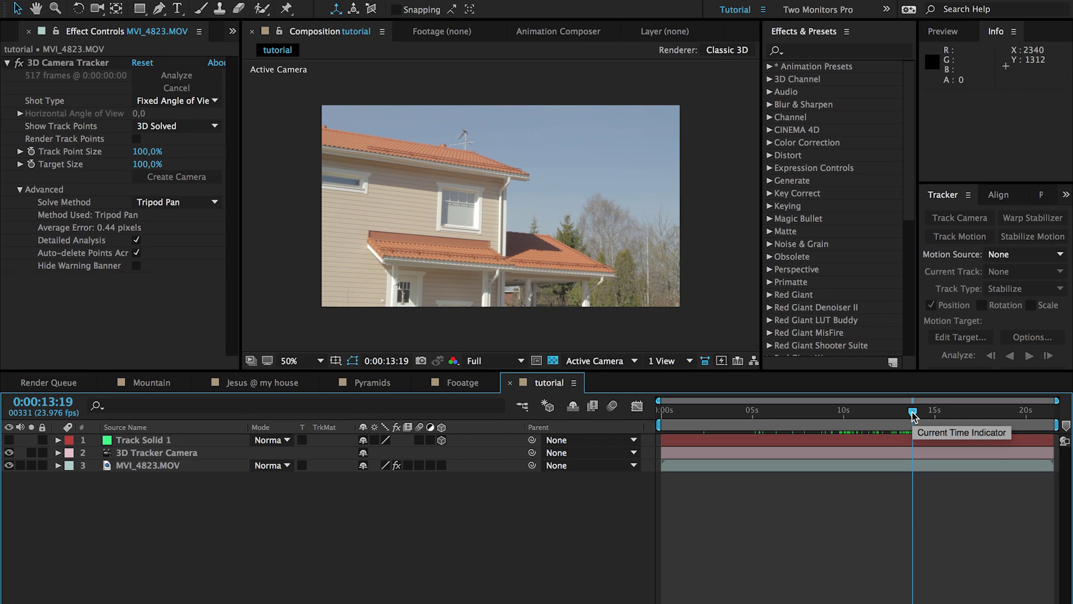
{"action": "left_click_drag", "start_coordinate": [912, 414], "coordinate": [971, 415]}
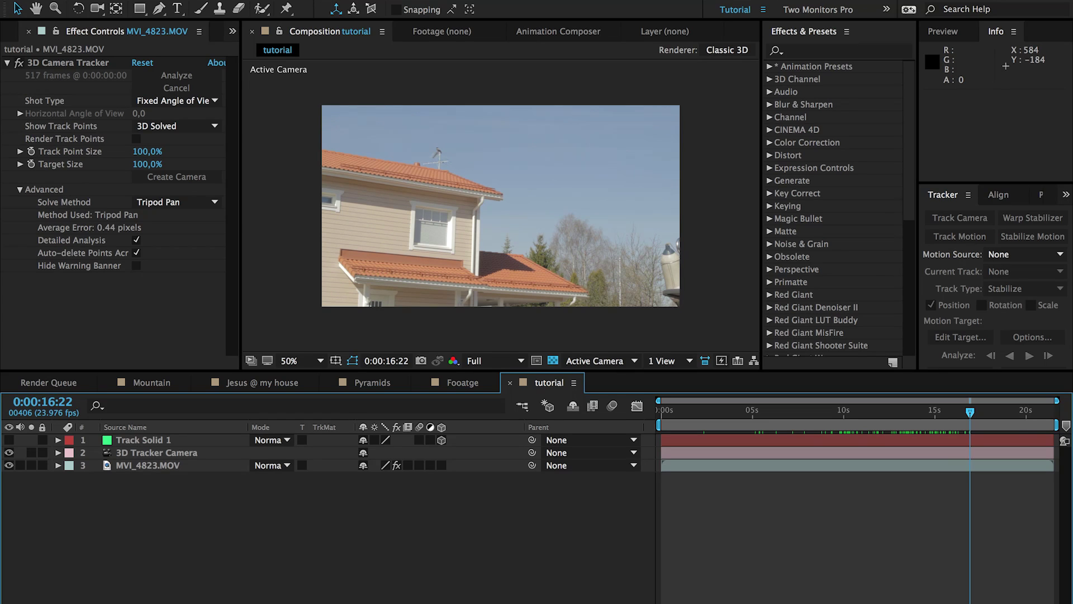
{"action": "left_click", "coordinate": [223, 0]}
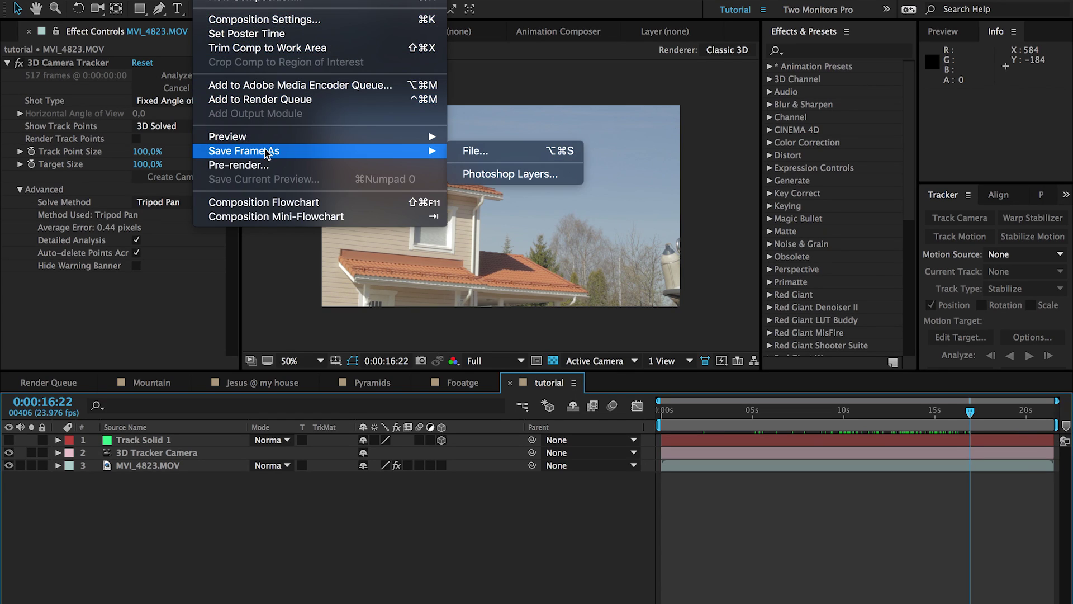
- Queue the current frame for render with a Photoshop Sequence output module
{"action": "mouse_move", "coordinate": [430, 150]}
{"action": "left_click", "coordinate": [483, 151]}
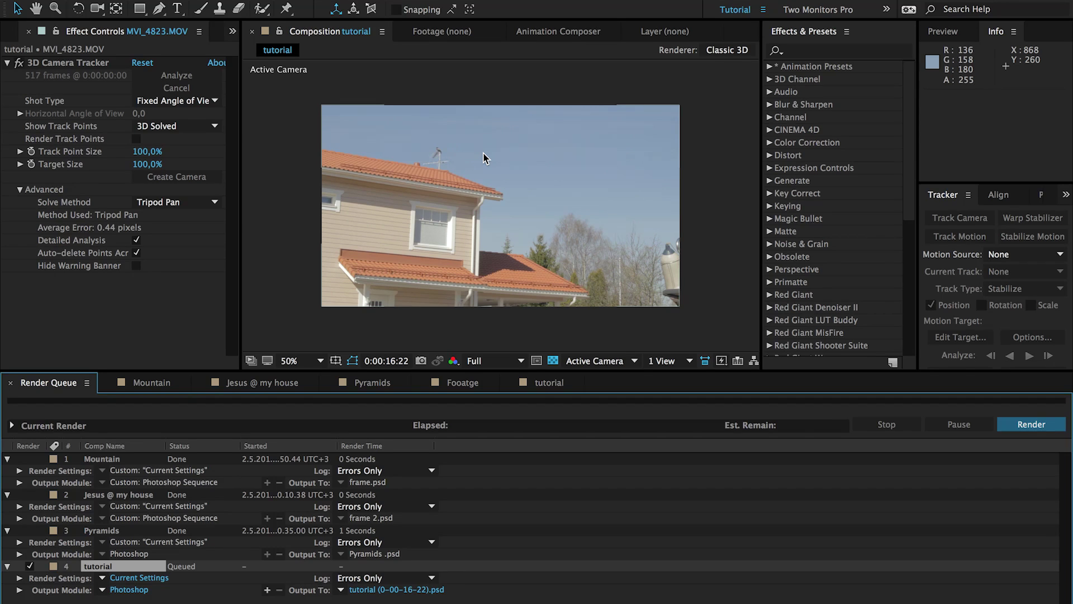
{"action": "left_click", "coordinate": [140, 578]}
{"action": "key", "text": "Return"}
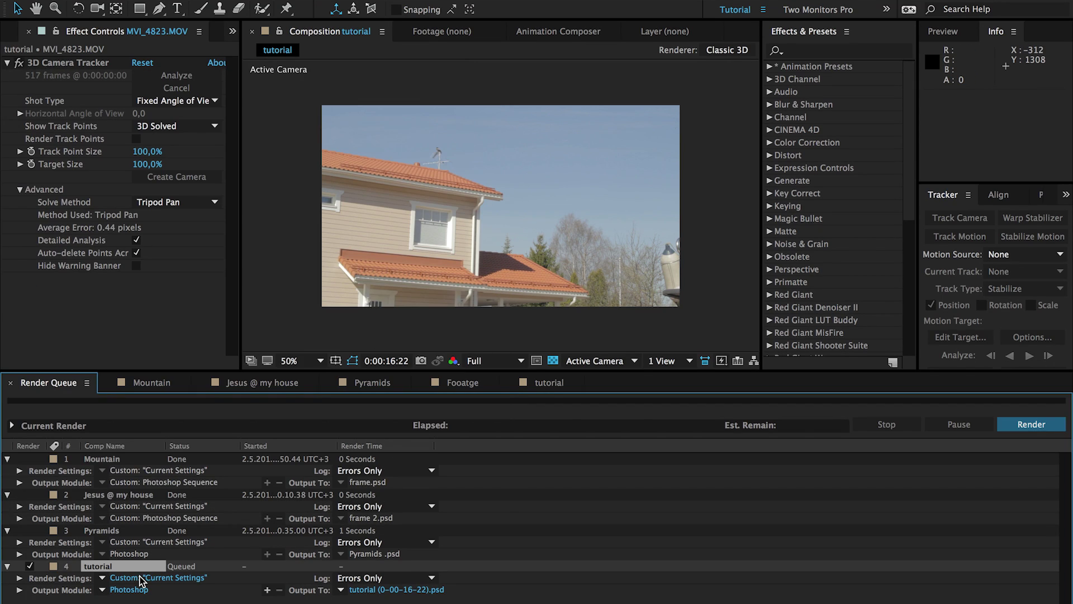
{"action": "left_click", "coordinate": [128, 590]}
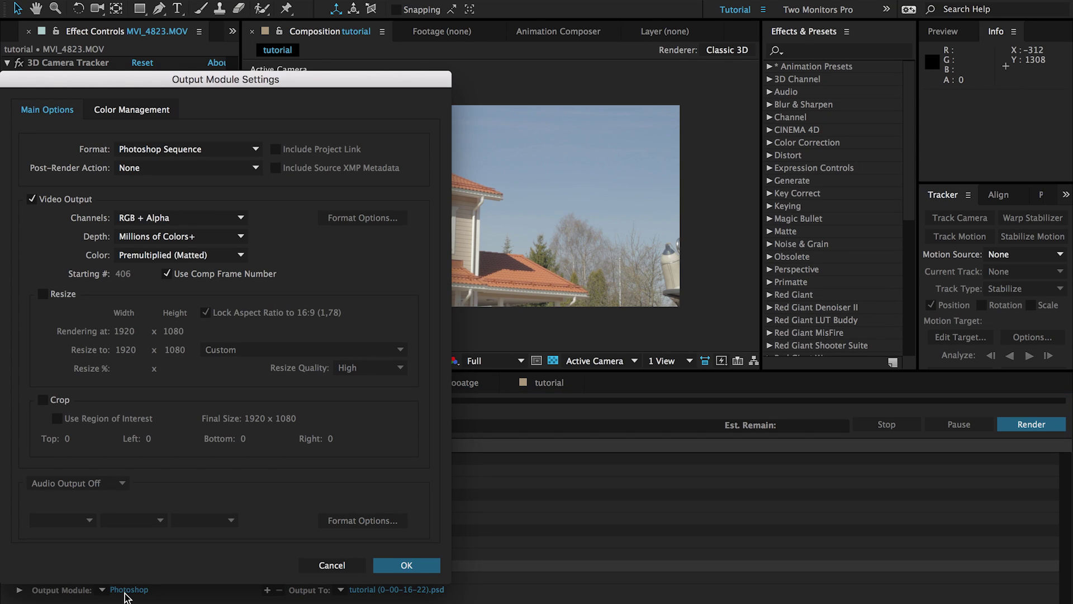
{"action": "left_click", "coordinate": [428, 565]}
- Name the output 'frame' and overwrite the existing frame.psd
{"action": "left_click", "coordinate": [402, 592]}
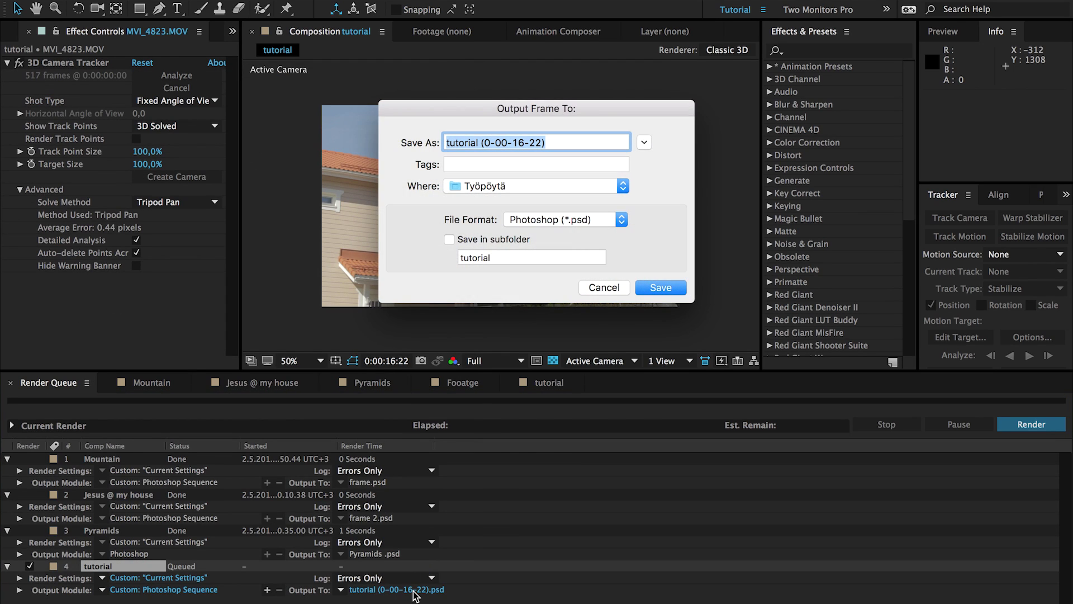
{"action": "type", "text": "frame"}
{"action": "key", "text": "Return"}
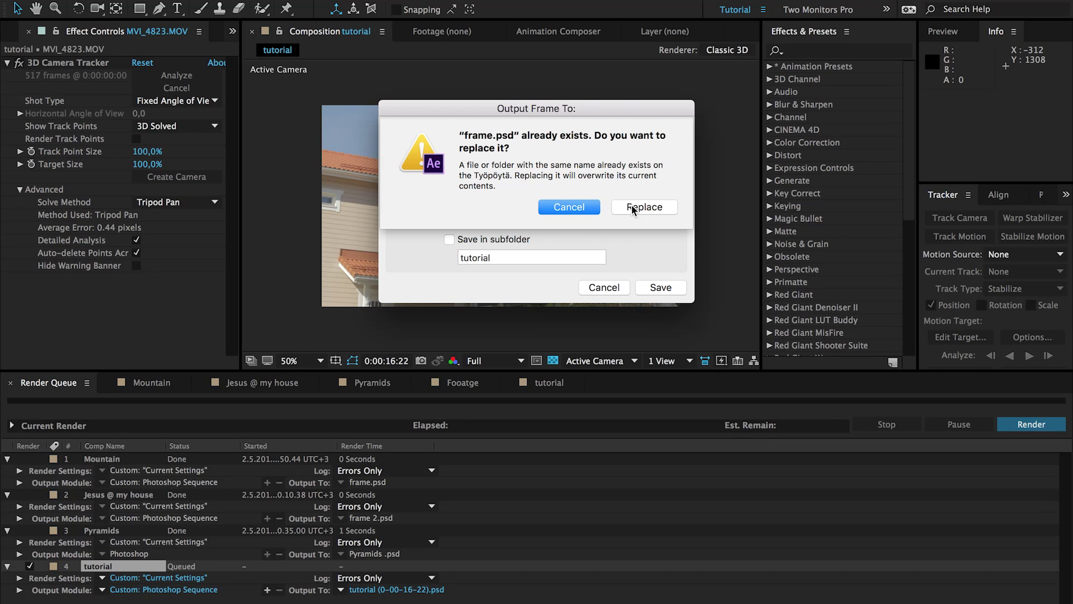
{"action": "left_click", "coordinate": [632, 206]}
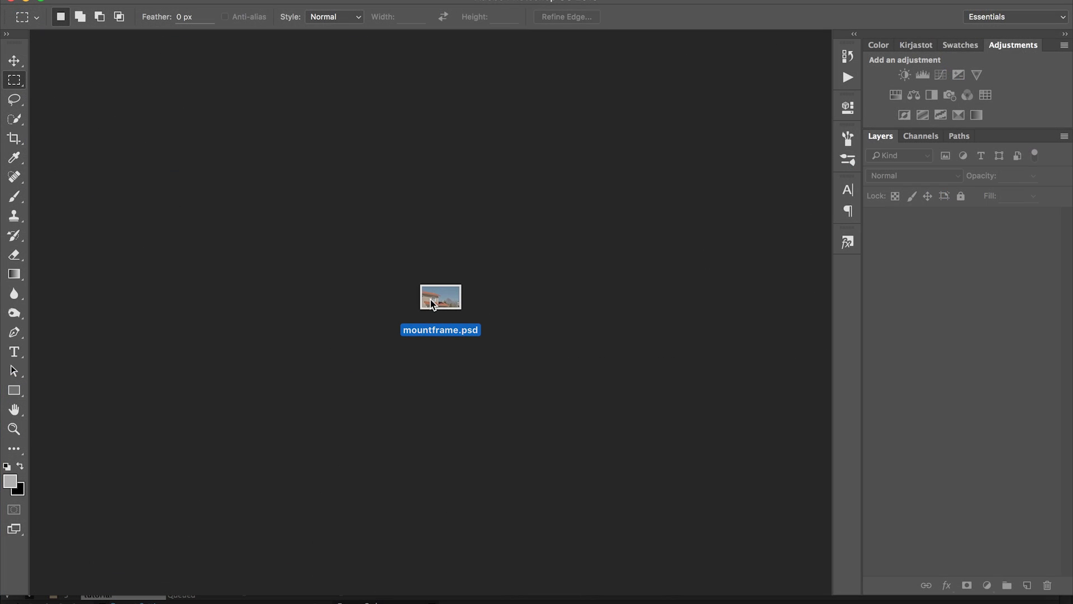
- Open mountframe.psd with the working RGB profile, unlock Background, and paste the mountain as Layer 1
{"action": "left_click_drag", "start_coordinate": [431, 303], "coordinate": [428, 267]}
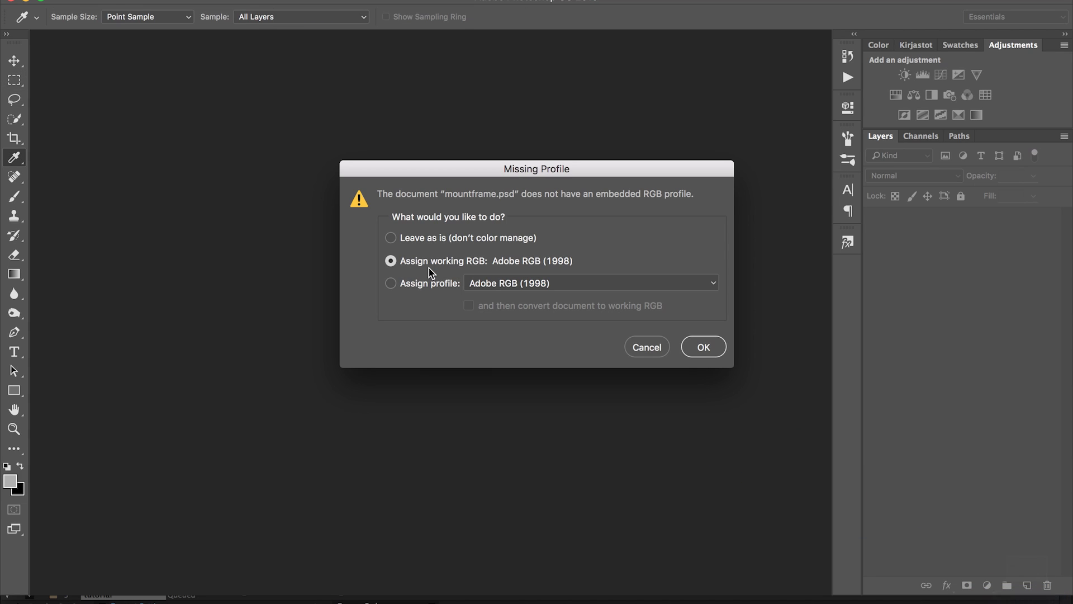
{"action": "key", "text": "Return"}
{"action": "key", "text": "m"}
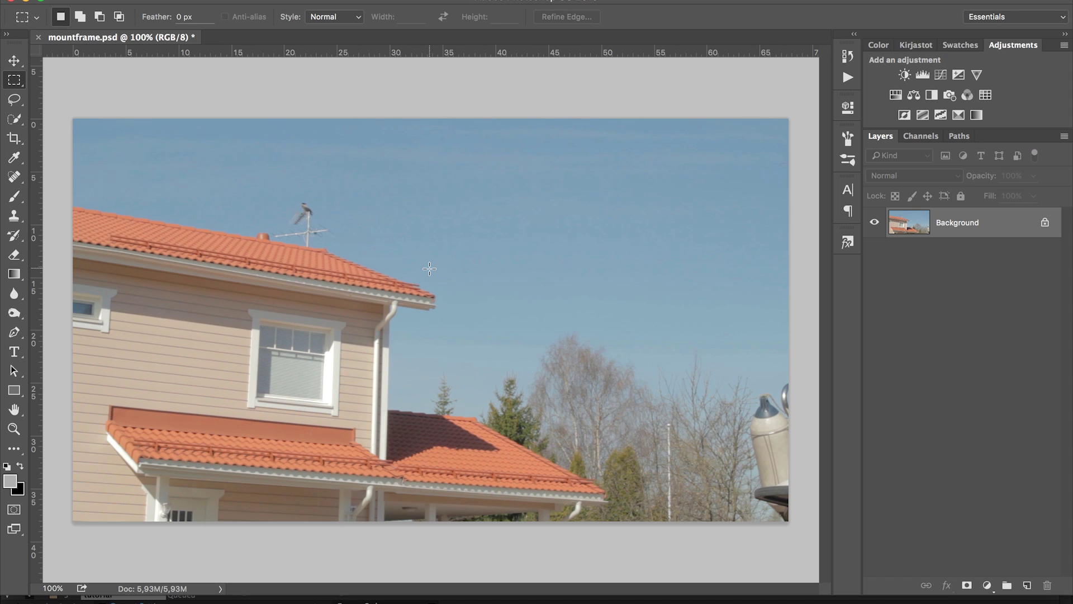
{"action": "left_click", "coordinate": [1045, 222]}
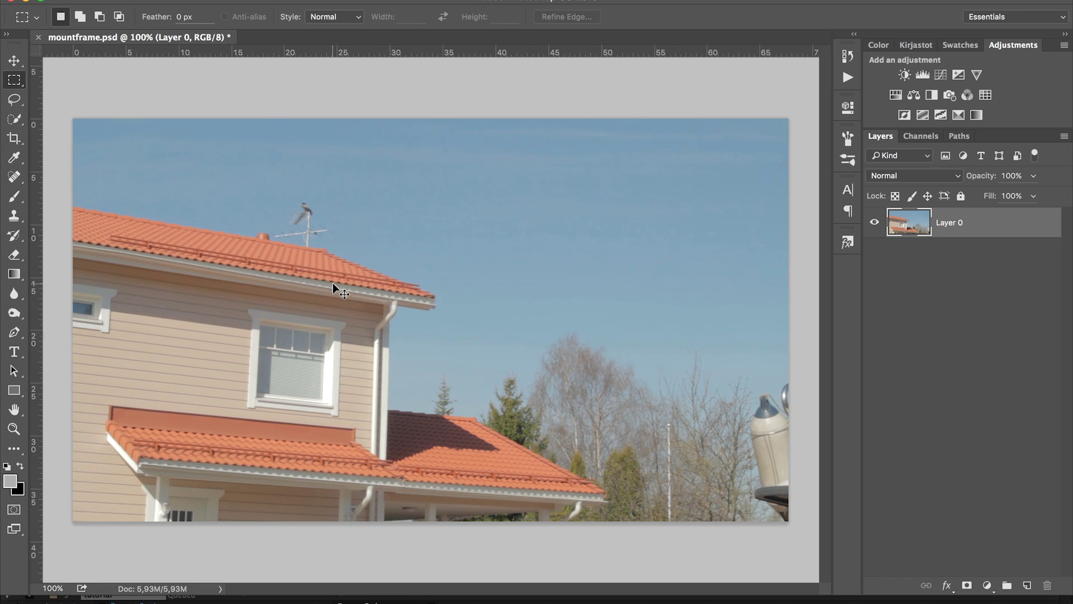
{"action": "key", "text": "super+v"}
{"action": "left_click", "coordinate": [688, 354]}
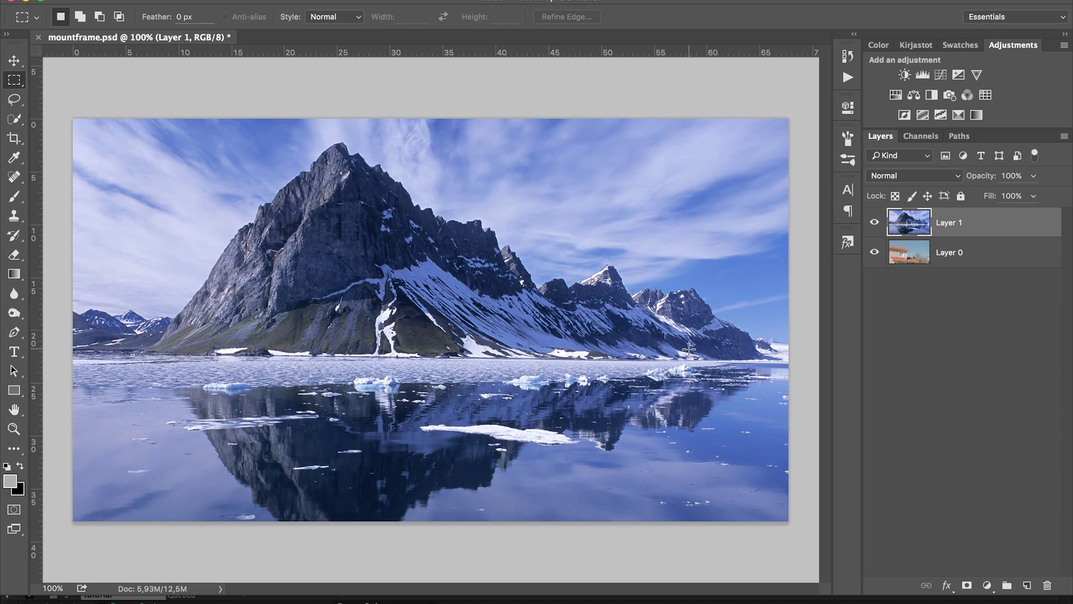
- Shift the mountain layer and quick-select and delete the unwanted sky area
{"action": "key", "text": "v"}
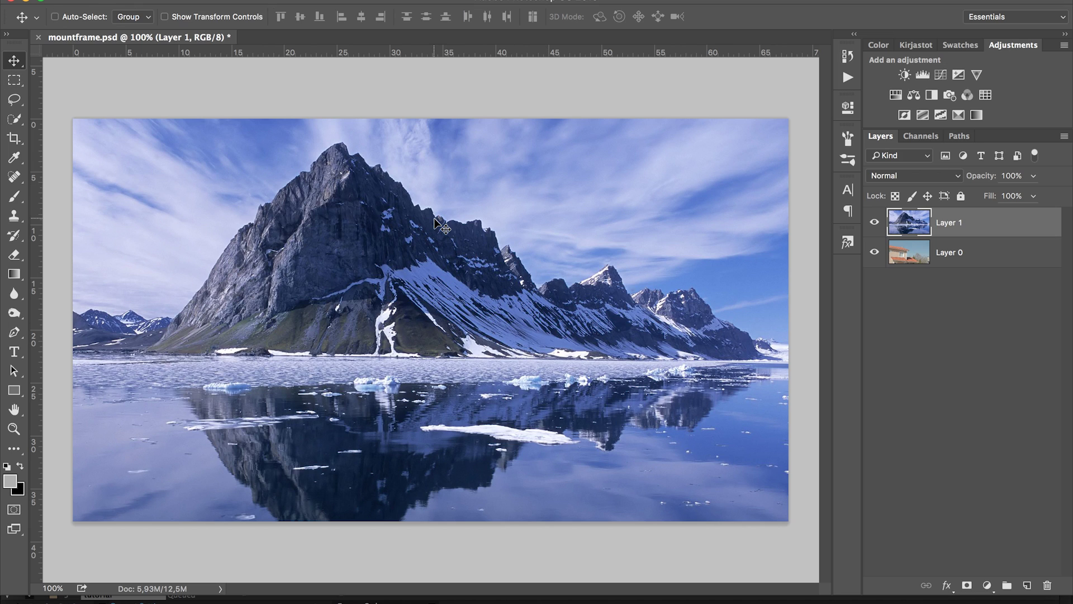
{"action": "left_click_drag", "start_coordinate": [442, 235], "coordinate": [463, 255]}
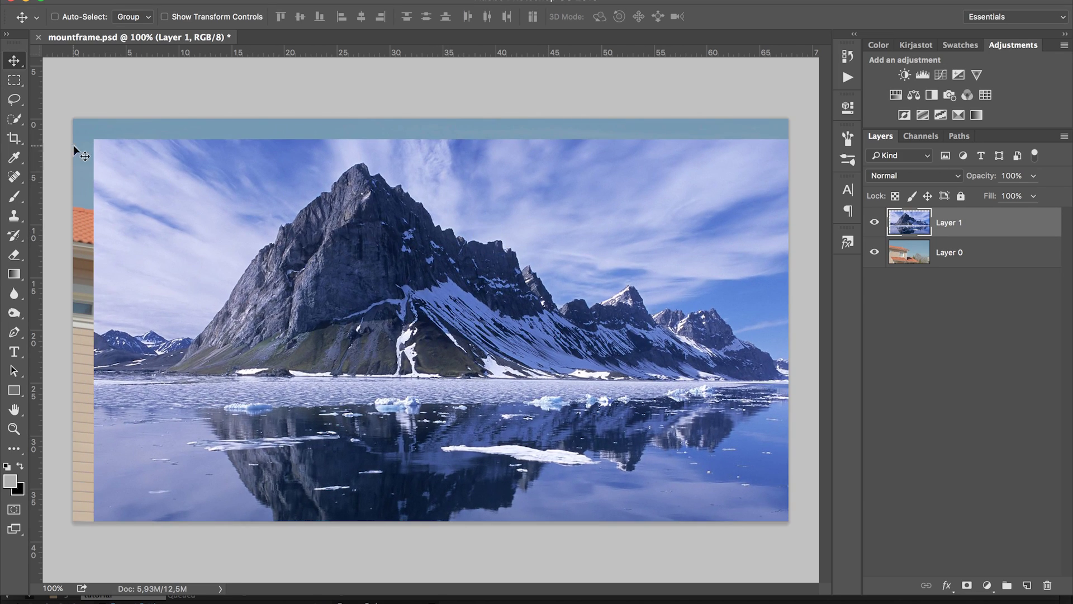
{"action": "left_click", "coordinate": [14, 118]}
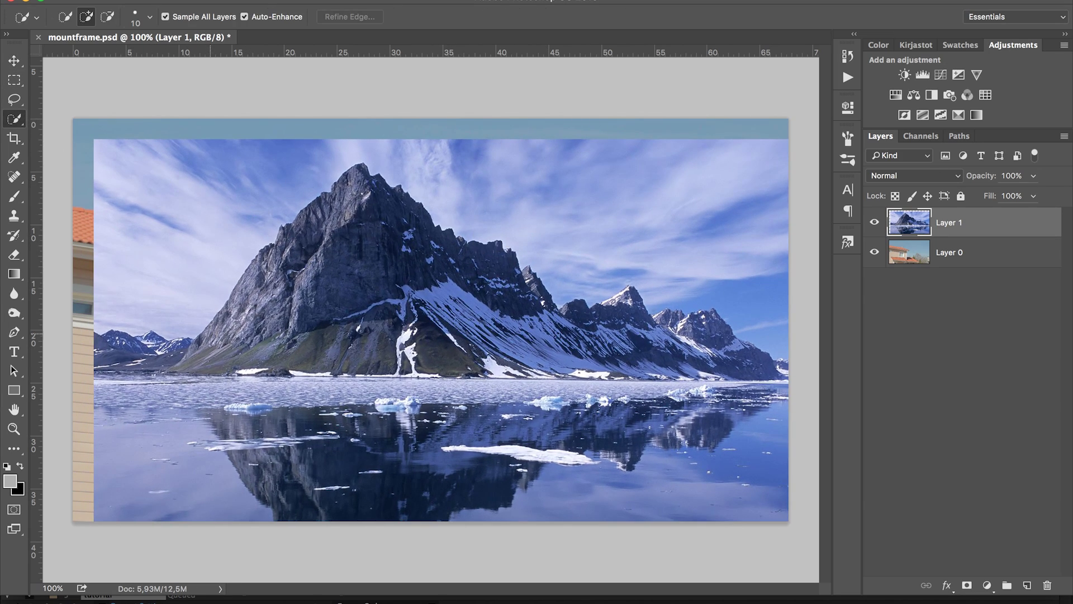
{"action": "mouse_move", "coordinate": [212, 352]}
{"action": "left_mouse_down"}
{"action": "mouse_move", "coordinate": [346, 173]}
{"action": "mouse_move", "coordinate": [492, 246]}
{"action": "mouse_move", "coordinate": [395, 335]}
{"action": "mouse_move", "coordinate": [590, 354]}
{"action": "left_mouse_up"}
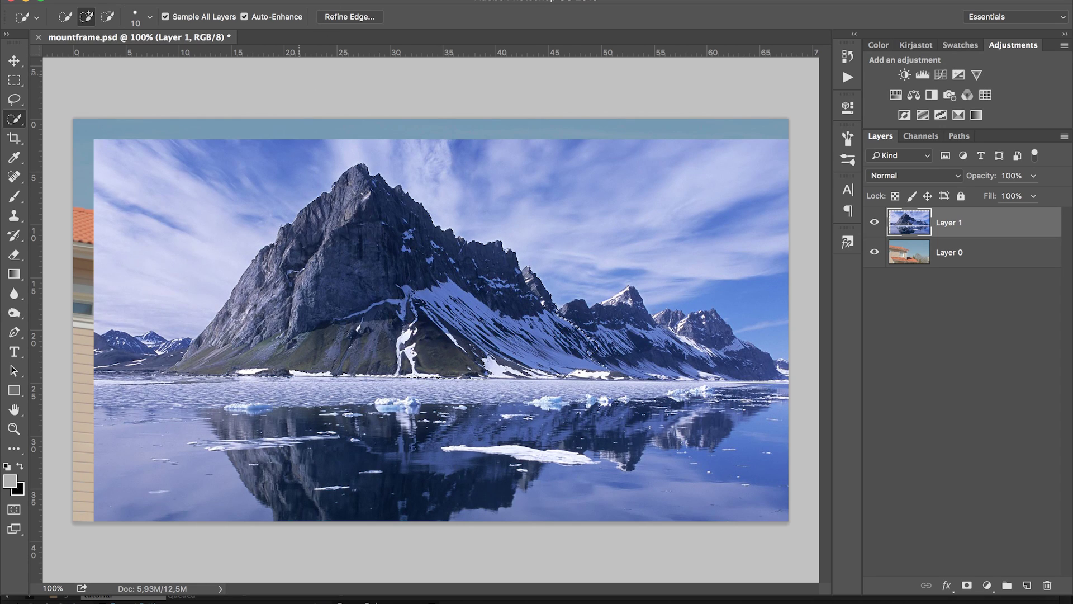
{"action": "key", "text": "Delete"}
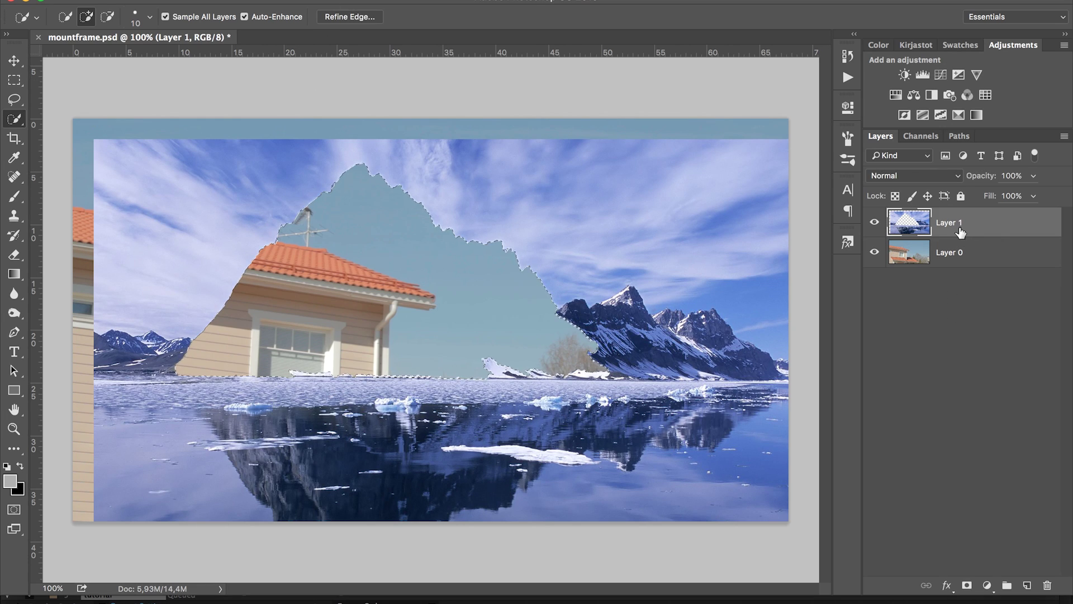
{"action": "key", "text": "ctrl+d"}
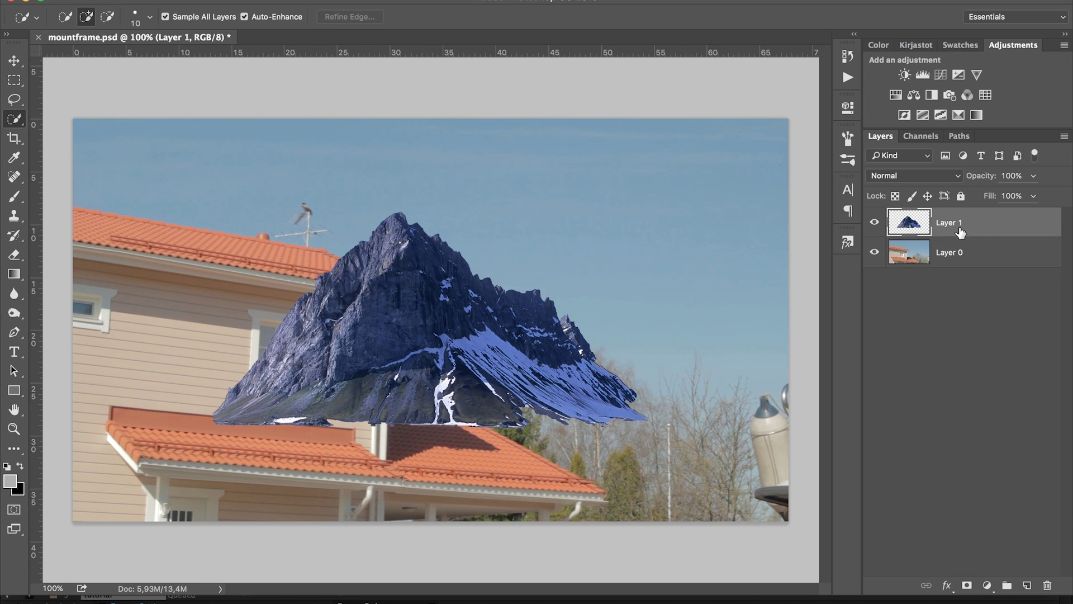
{"action": "key", "text": "ctrl+z"}
{"action": "key", "text": "ctrl+z"}
- Move the mountain over the house, scale it to about 141.58%, and raise it
{"action": "key", "text": "v"}
{"action": "left_click_drag", "start_coordinate": [397, 348], "coordinate": [495, 401]}
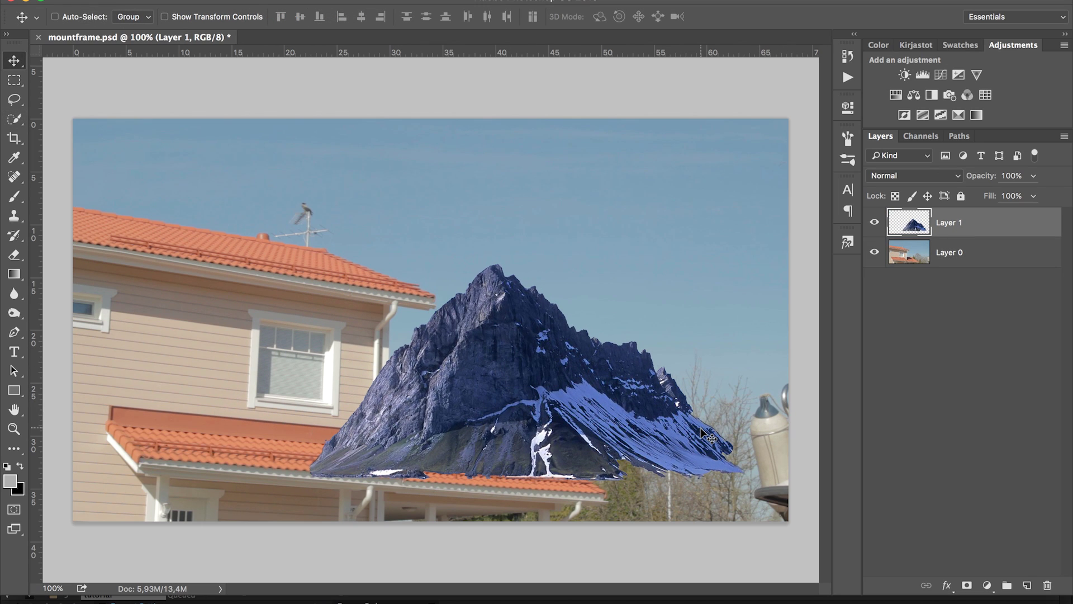
{"action": "key", "text": "ctrl+t"}
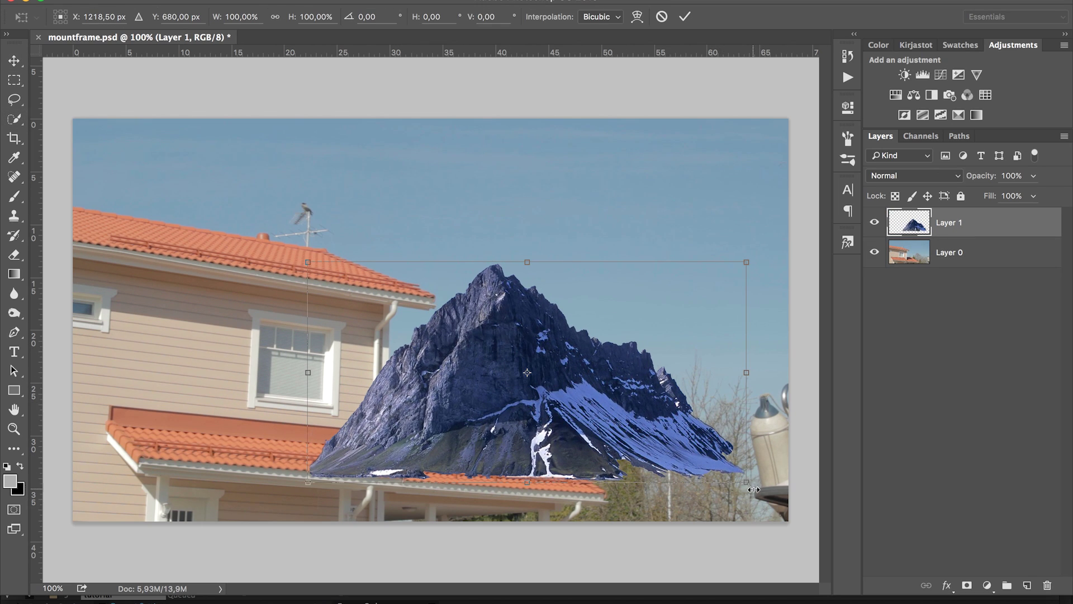
{"action": "left_click_drag", "start_coordinate": [747, 484], "coordinate": [838, 528]}
{"action": "mouse_move", "coordinate": [583, 405]}
{"action": "left_mouse_down"}
{"action": "mouse_move", "coordinate": [588, 360]}
{"action": "mouse_move", "coordinate": [581, 386]}
{"action": "left_mouse_up"}
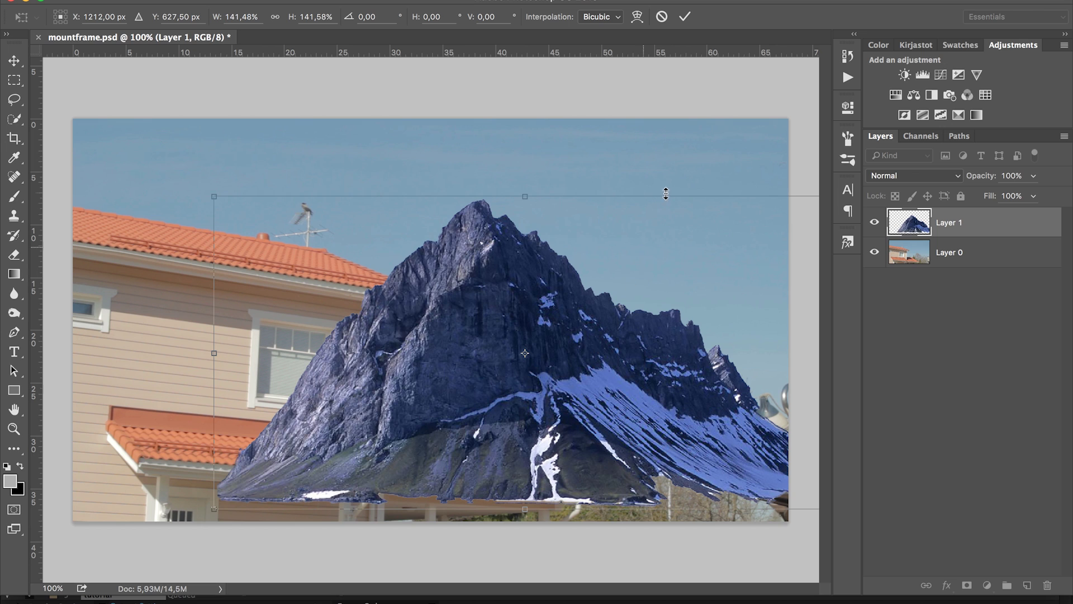
{"action": "left_click", "coordinate": [684, 17]}
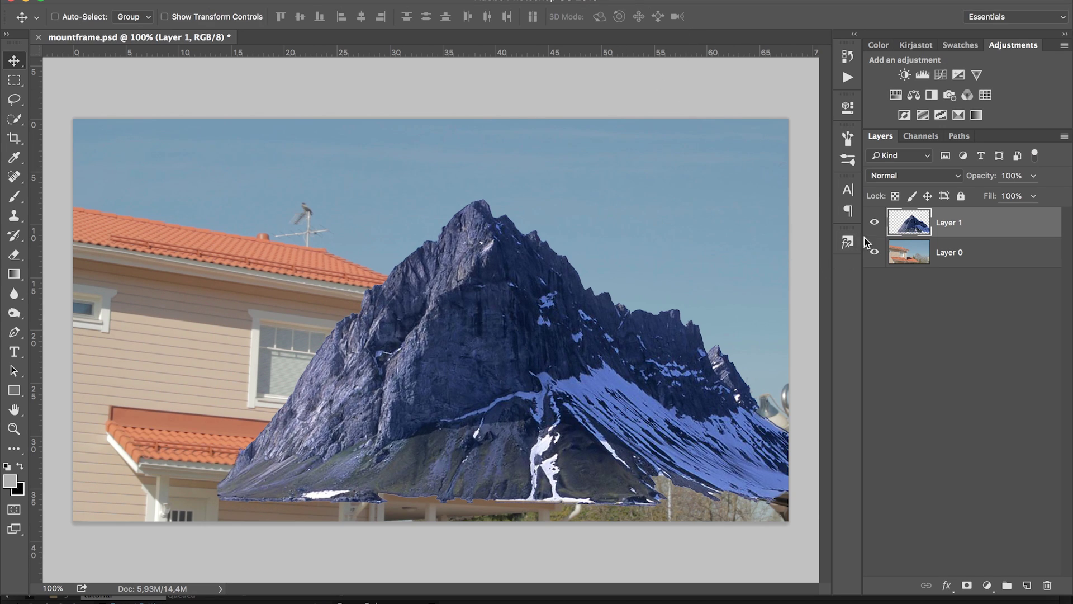
- Delete the house layer Layer 0 and save the document under a new name
{"action": "left_click", "coordinate": [875, 222]}
{"action": "left_click", "coordinate": [875, 222]}
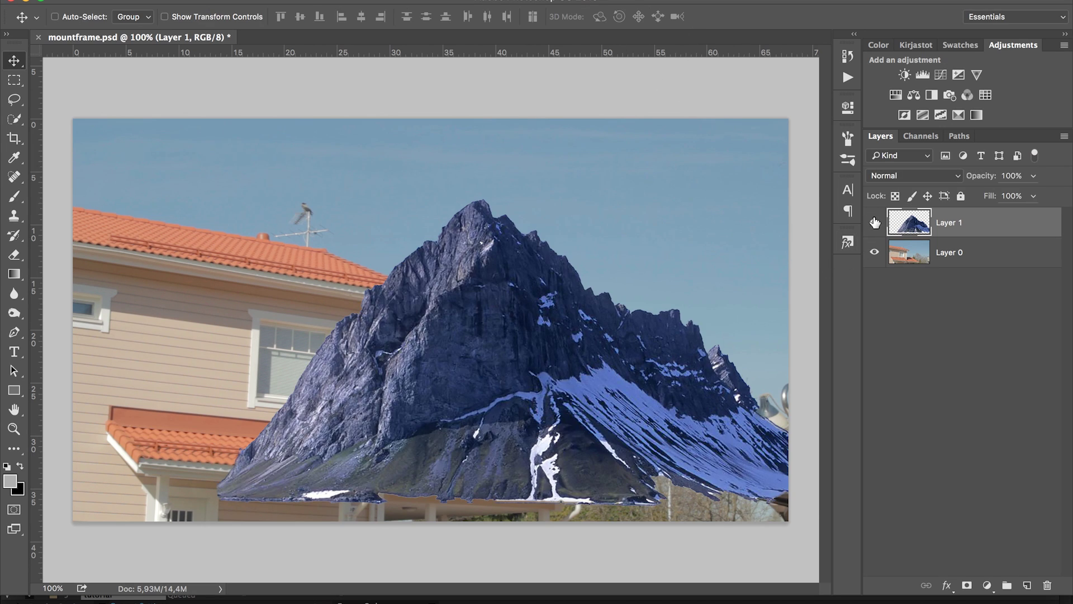
{"action": "left_click", "coordinate": [943, 266]}
{"action": "key", "text": "Delete"}
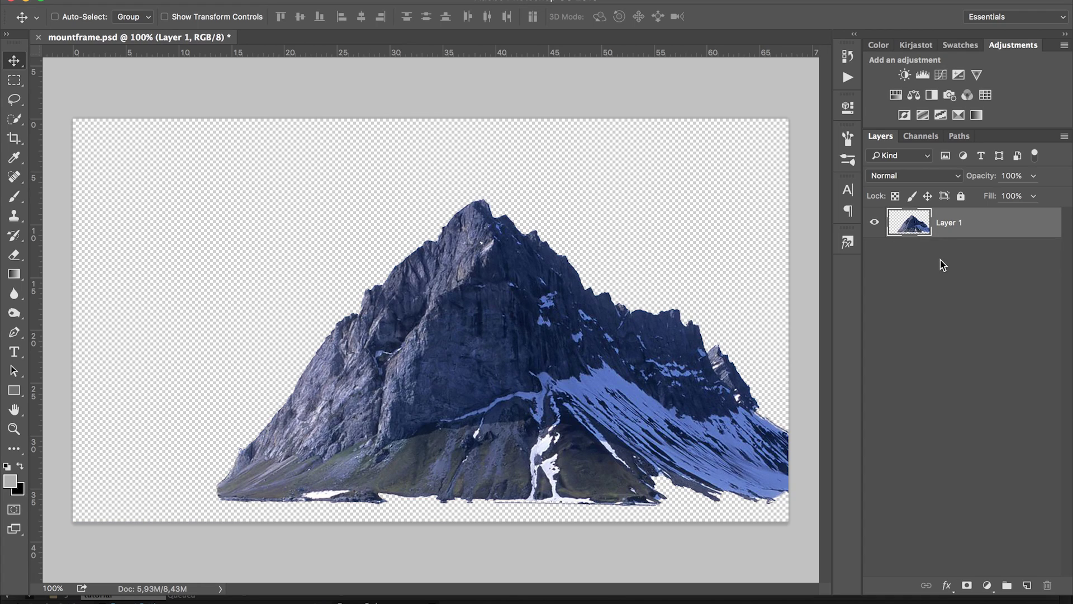
{"action": "key", "text": "super+shift+s"}
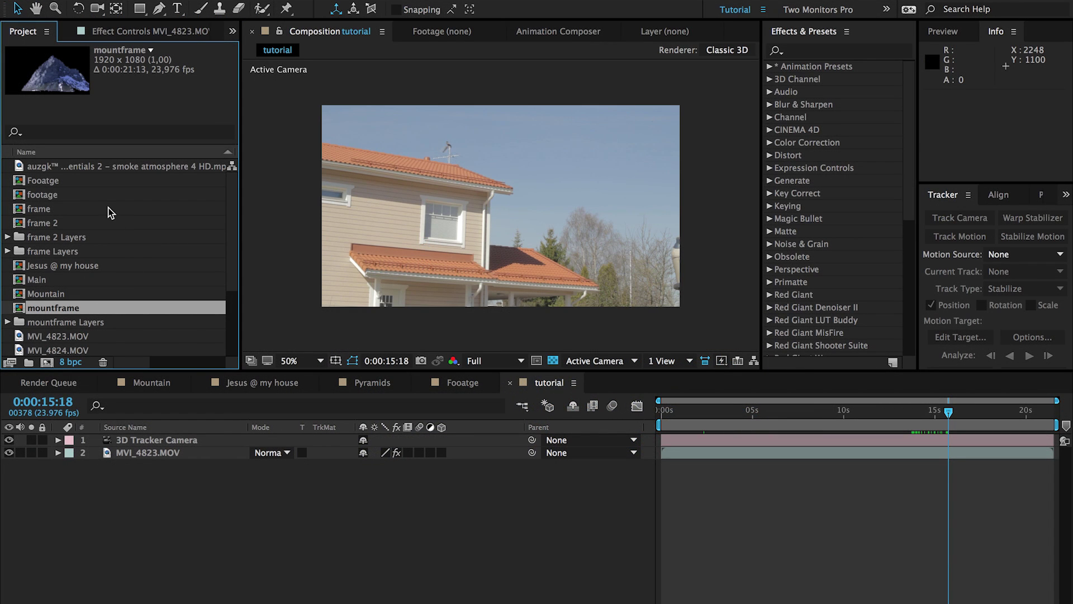
- Add mountframe to the tutorial timeline, duplicate it, and make the top copy 3D
{"action": "left_click_drag", "start_coordinate": [67, 308], "coordinate": [160, 436]}
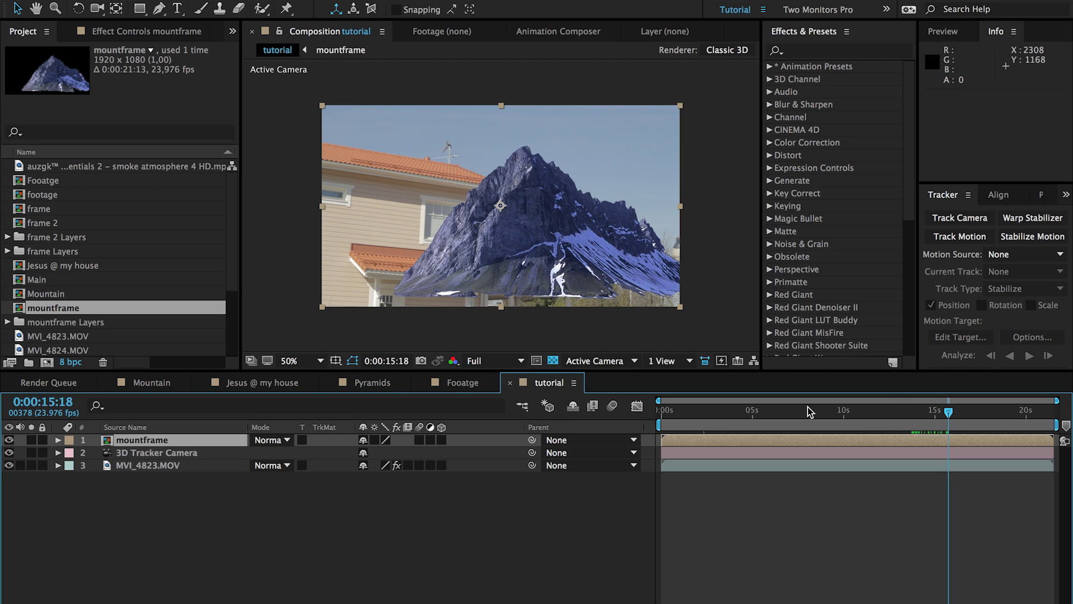
{"action": "key", "text": "ctrl+d"}
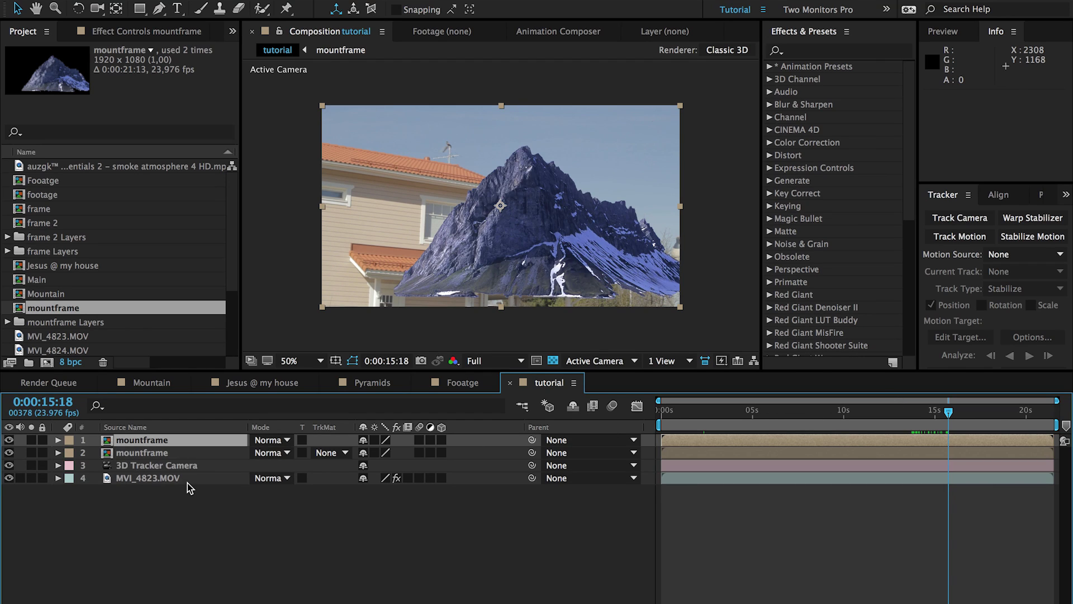
{"action": "left_click", "coordinate": [188, 454]}
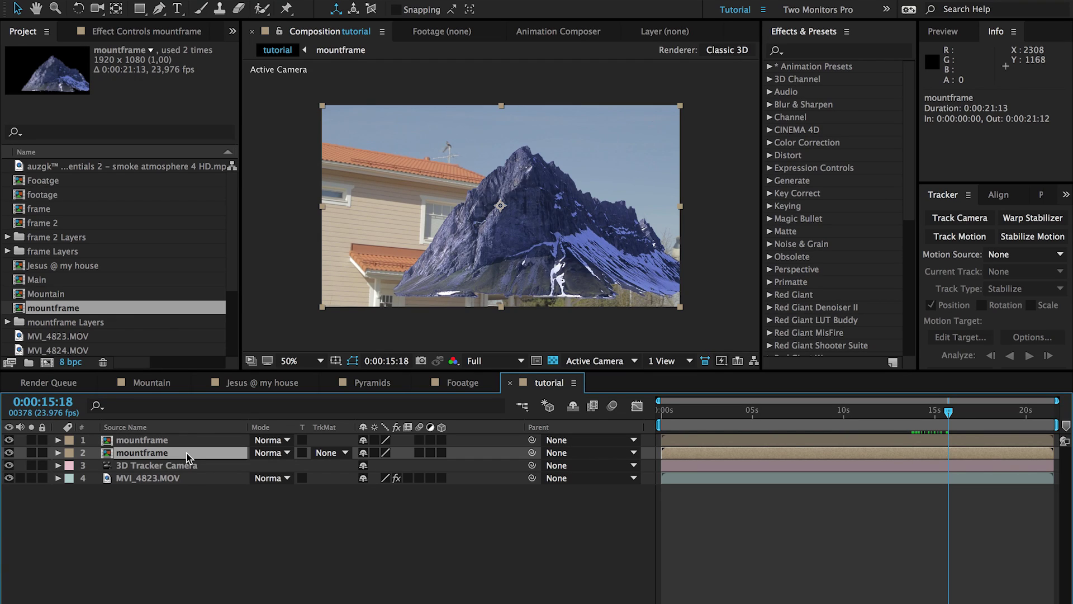
{"action": "left_click", "coordinate": [178, 442]}
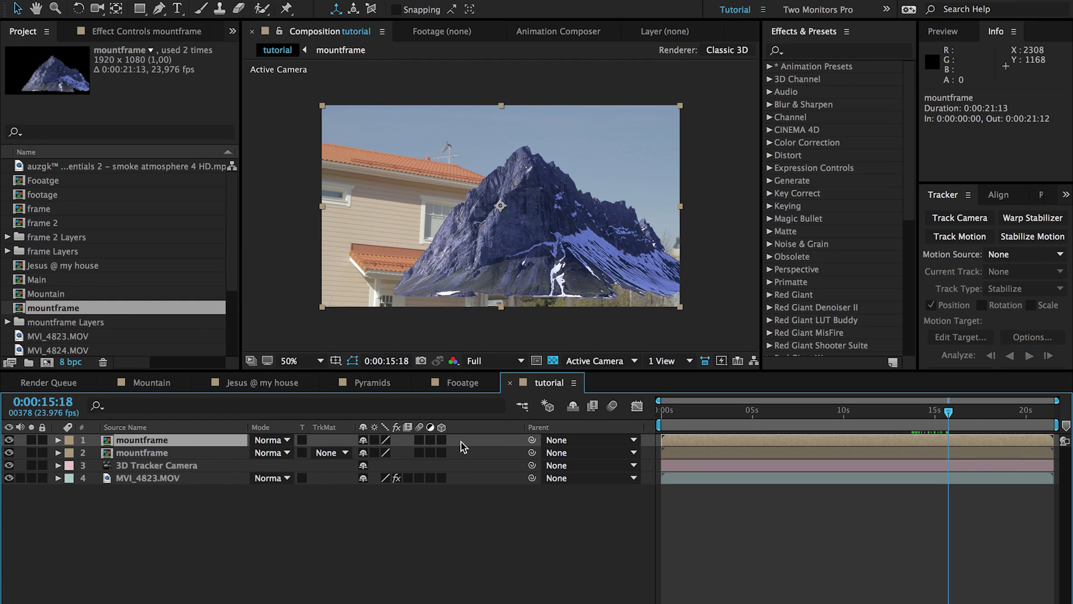
{"action": "left_click", "coordinate": [440, 438]}
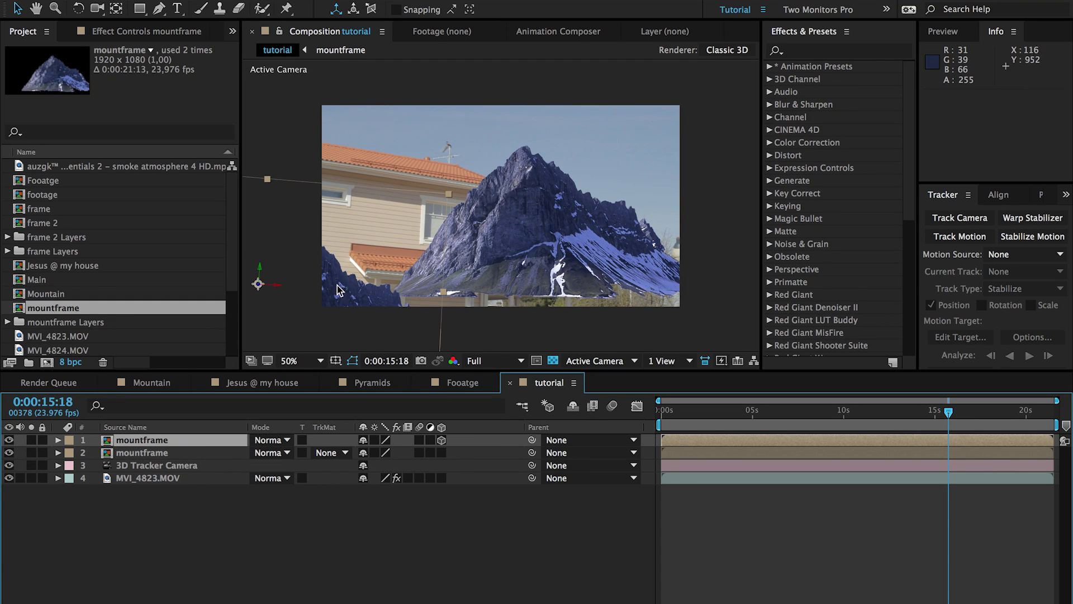
- Shift the 3D mountain along X and scale it to 112%, fine-tuning its position
{"action": "left_click_drag", "start_coordinate": [280, 286], "coordinate": [503, 187]}
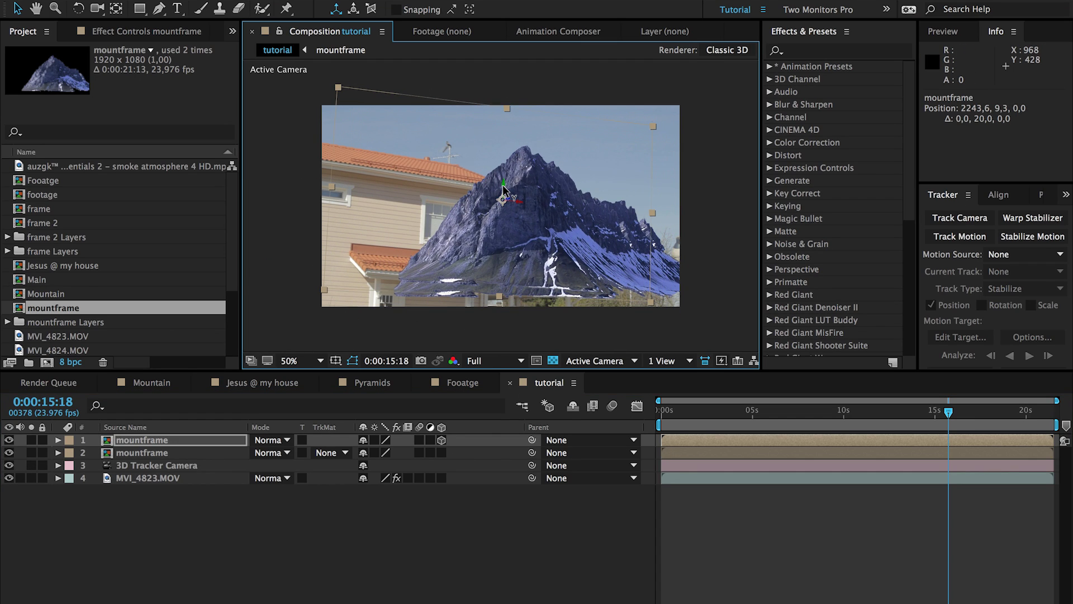
{"action": "key", "text": "r"}
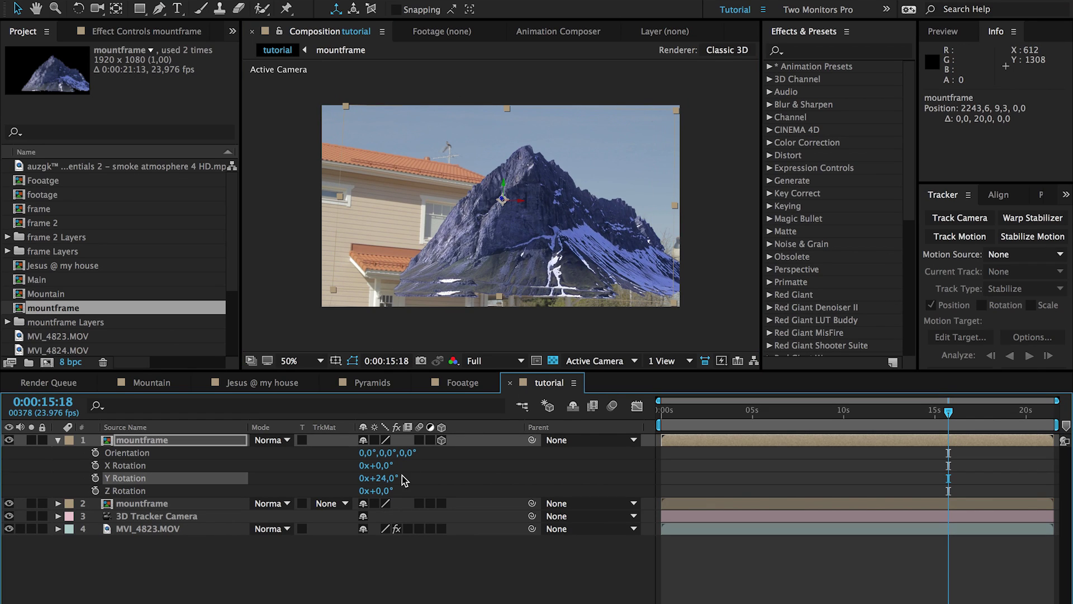
{"action": "key", "text": "s"}
{"action": "left_click_drag", "start_coordinate": [385, 452], "coordinate": [390, 452]}
{"action": "left_click_drag", "start_coordinate": [504, 189], "coordinate": [506, 198]}
{"action": "left_click_drag", "start_coordinate": [391, 452], "coordinate": [400, 452]}
{"action": "left_click_drag", "start_coordinate": [521, 213], "coordinate": [519, 215]}
{"action": "left_click", "coordinate": [10, 466]}
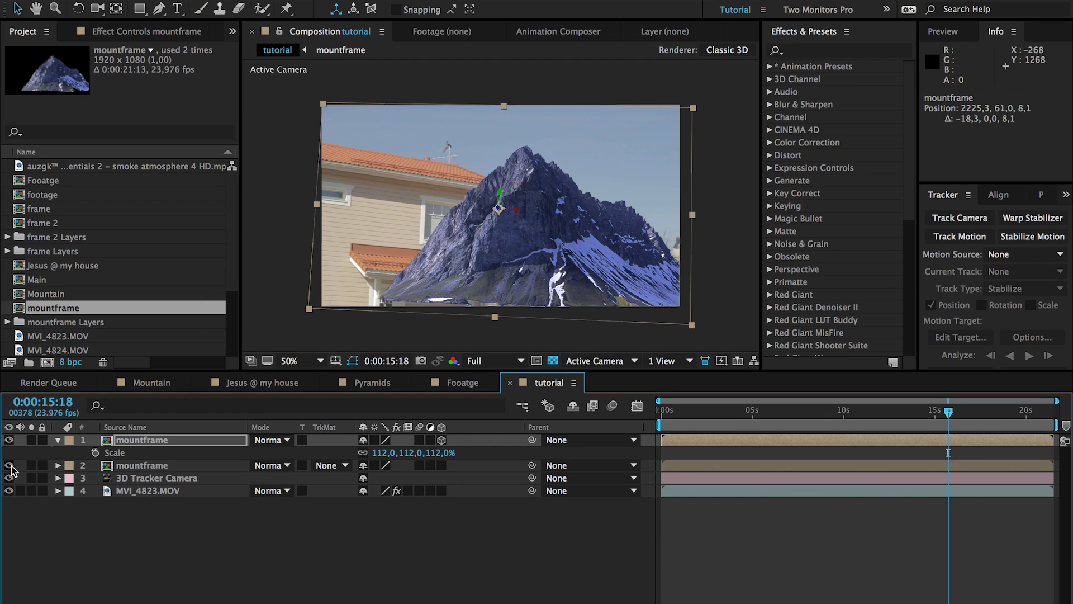
{"action": "left_click", "coordinate": [167, 469]}
- Delete the duplicate mountframe layer and scrub the shot to verify the mountain tracks
{"action": "key", "text": "Delete"}
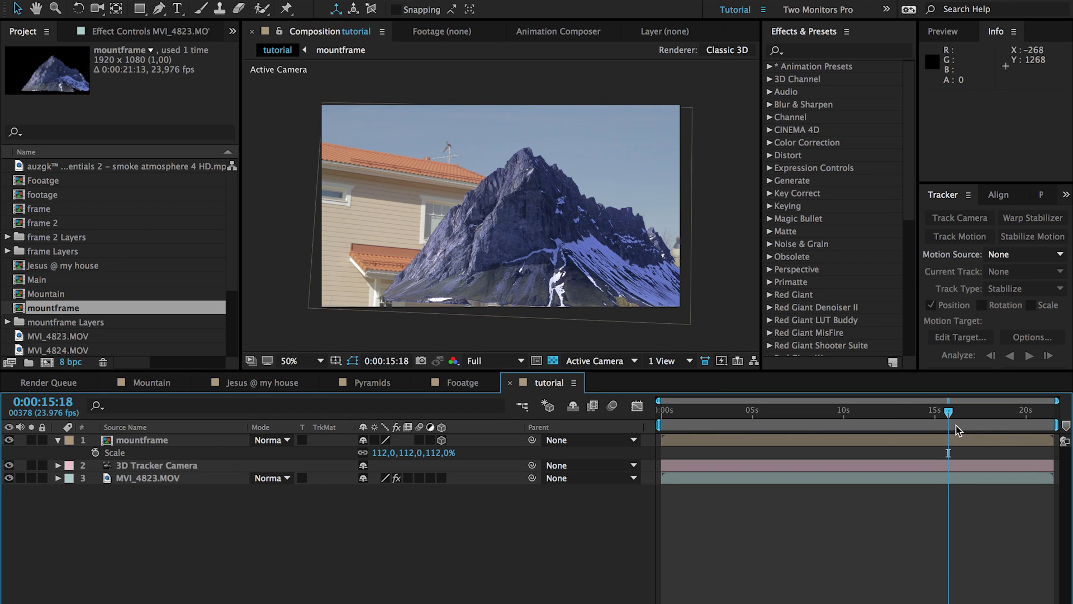
{"action": "left_click_drag", "start_coordinate": [948, 417], "coordinate": [859, 427]}
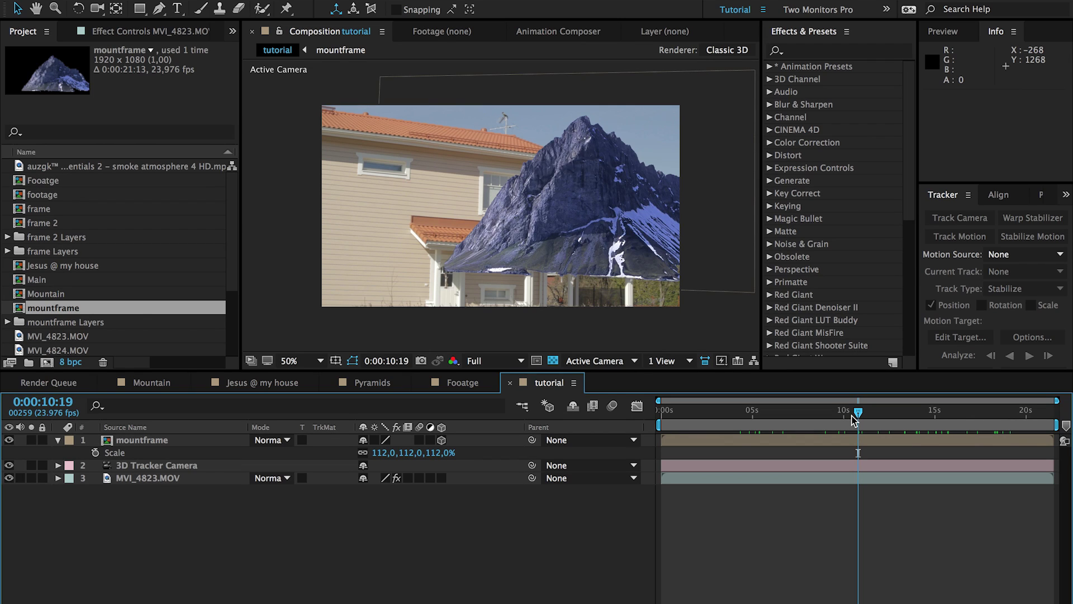
{"action": "left_click_drag", "start_coordinate": [859, 418], "coordinate": [923, 431]}
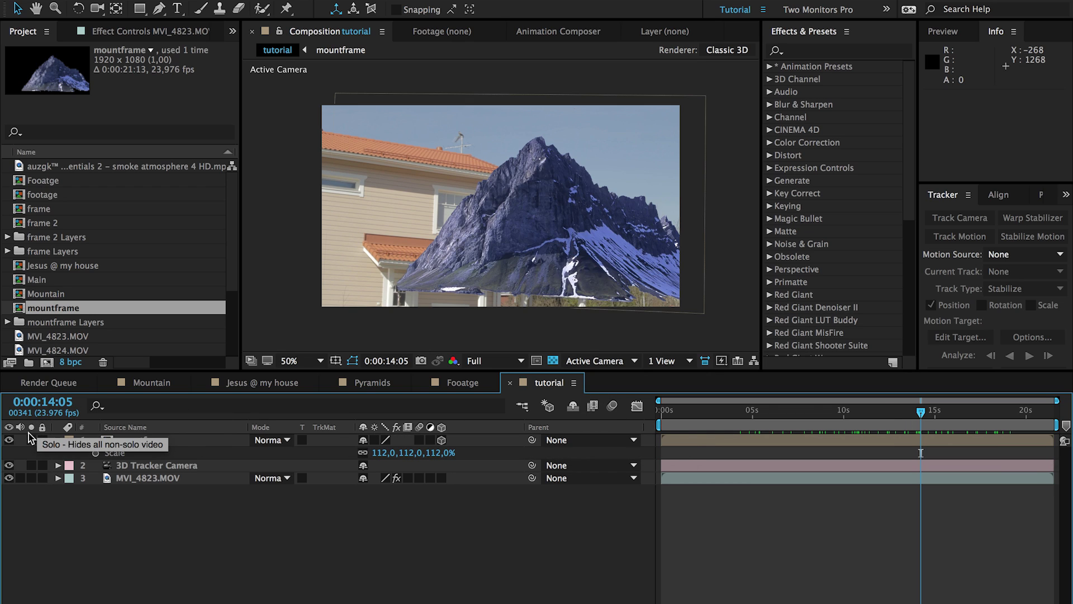
- Hide mountframe and create a new solid named 'matte' as a 3D layer
{"action": "left_click", "coordinate": [9, 440]}
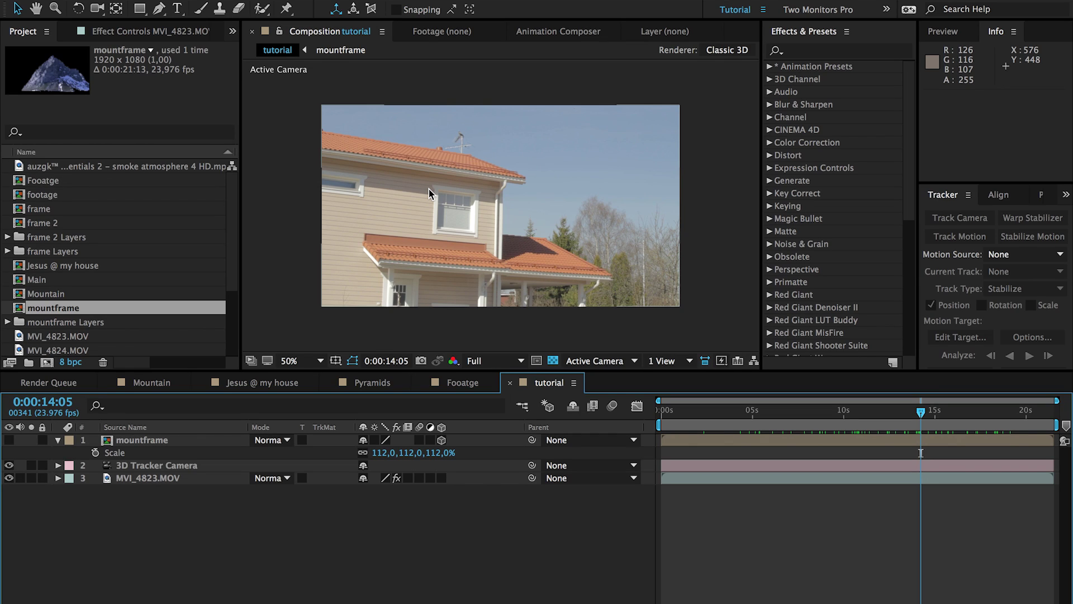
{"action": "key", "text": "super+y"}
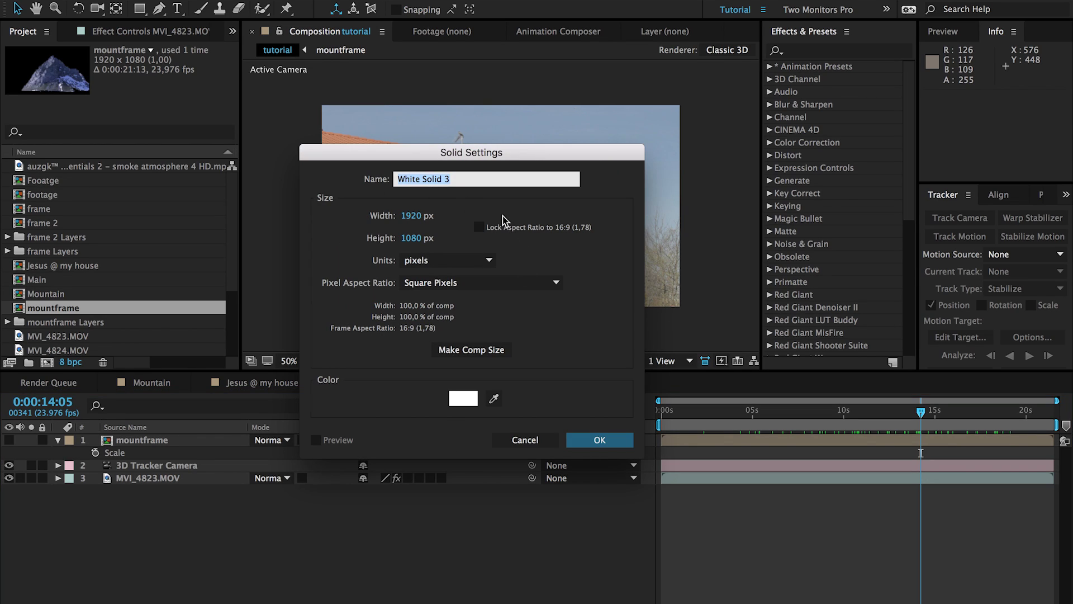
{"action": "type", "text": "me"}
{"action": "key", "text": "Return"}
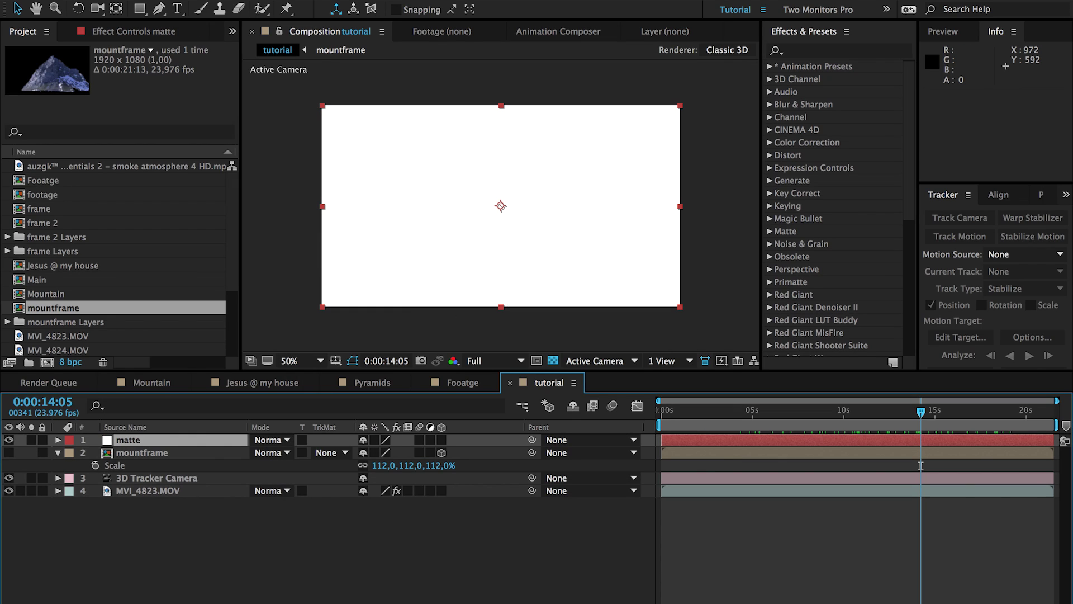
{"action": "left_click", "coordinate": [442, 440]}
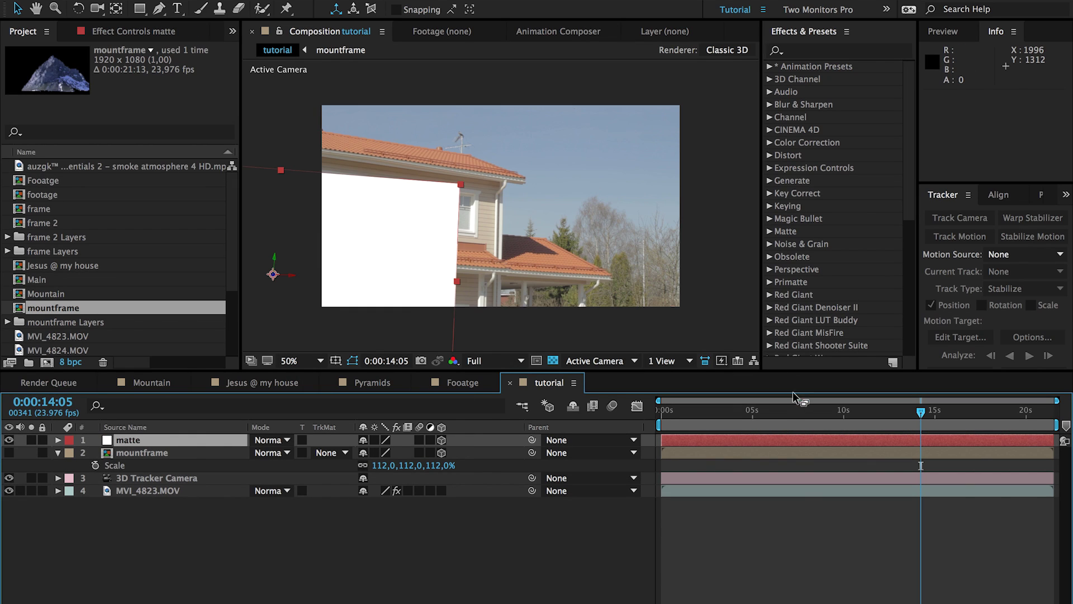
- Scale the matte solid to fill the frame, hide it, and scrub to 0:00:12:23
{"action": "left_click", "coordinate": [757, 412]}
{"action": "left_click_drag", "start_coordinate": [757, 414], "coordinate": [887, 412]}
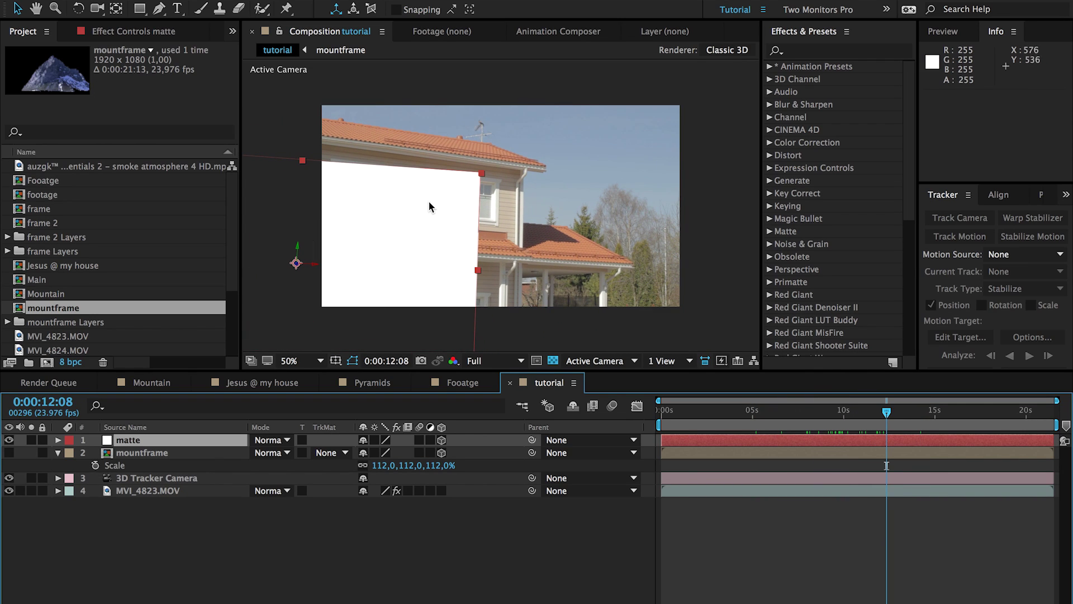
{"action": "left_click_drag", "start_coordinate": [485, 174], "coordinate": [1070, 1]}
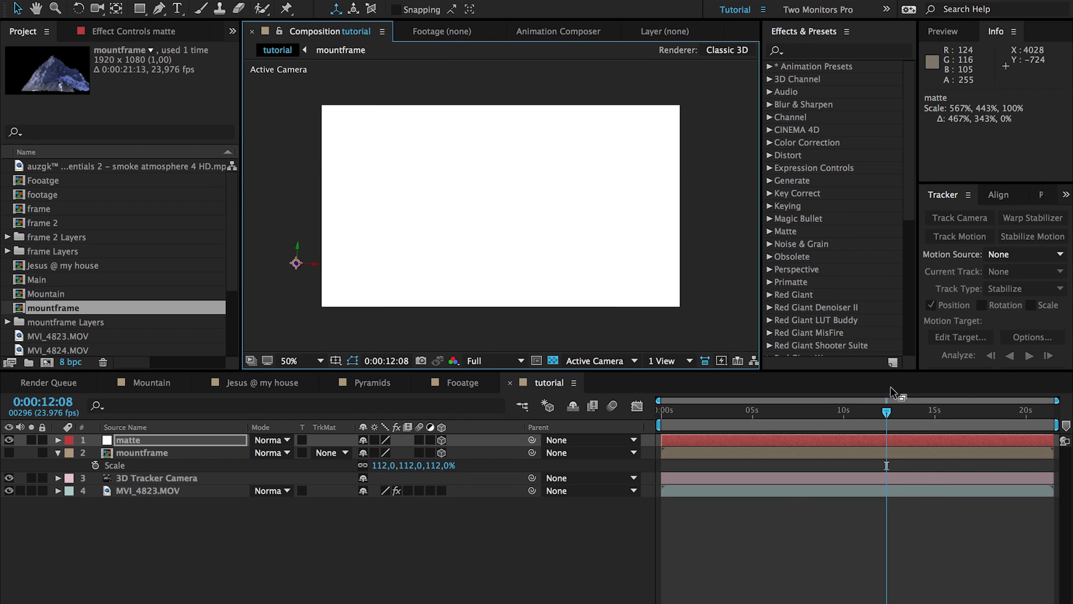
{"action": "left_click_drag", "start_coordinate": [887, 413], "coordinate": [732, 448]}
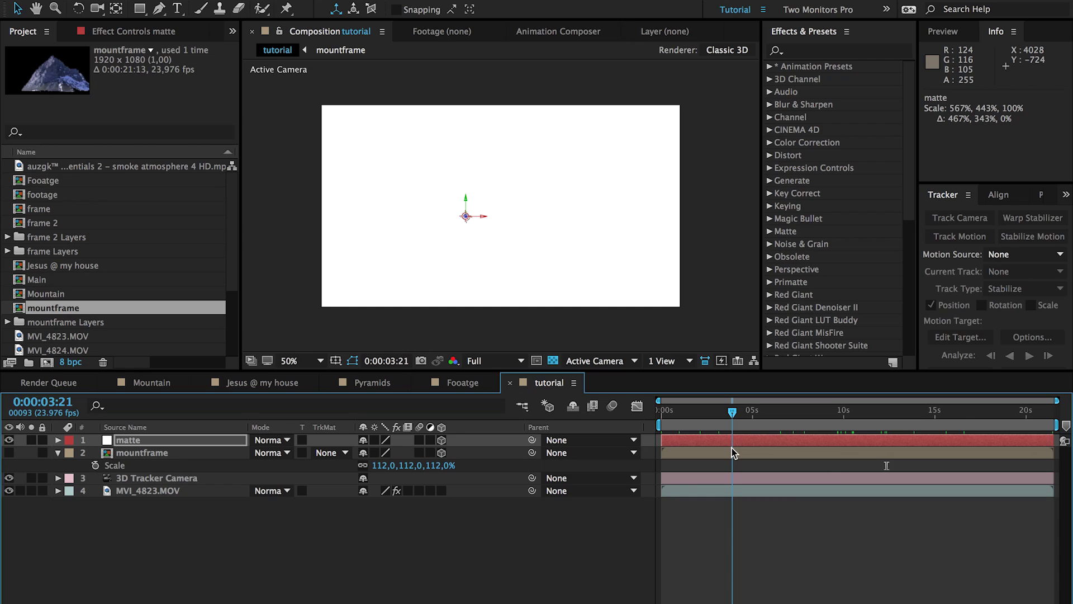
{"action": "left_click", "coordinate": [9, 440]}
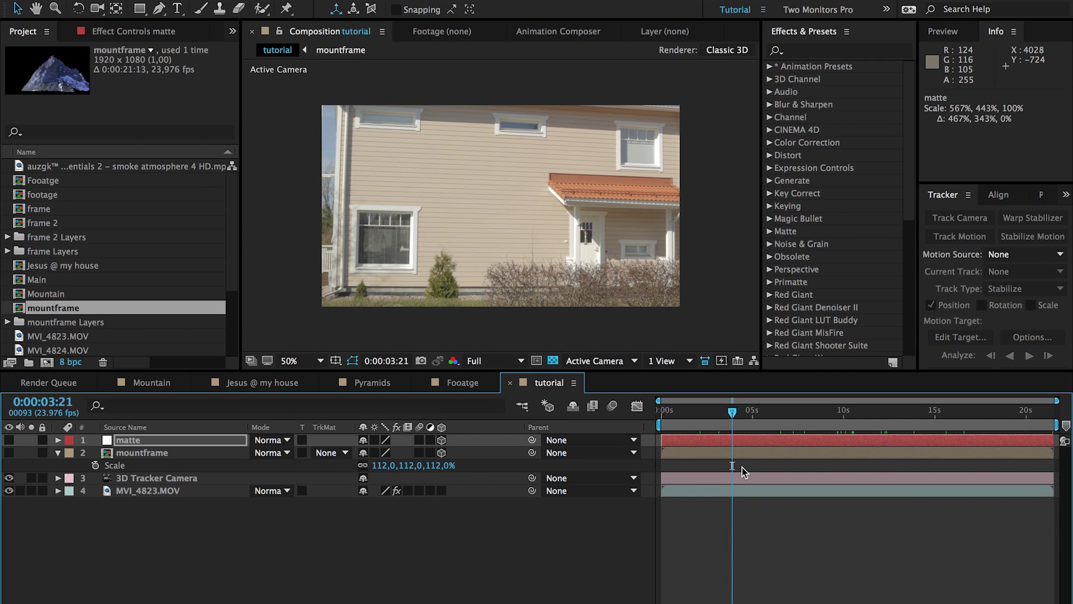
{"action": "left_click_drag", "start_coordinate": [739, 411], "coordinate": [897, 411]}
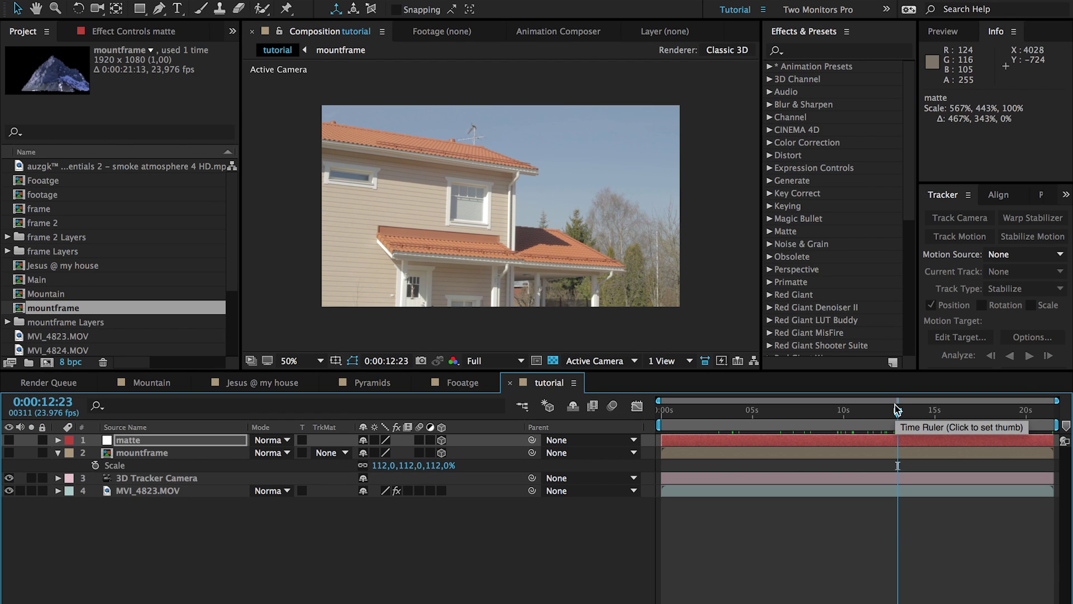
- With the Pen tool, place mask points along the roof edge, wall and lower roof
{"action": "left_click", "coordinate": [161, 10]}
{"action": "left_click", "coordinate": [341, 126]}
{"action": "left_click", "coordinate": [481, 146]}
{"action": "left_click", "coordinate": [538, 168]}
{"action": "left_click", "coordinate": [535, 176]}
{"action": "left_click", "coordinate": [517, 174]}
{"action": "scroll", "coordinate": [518, 174], "scroll_direction": "up", "scroll_amount": 2}
{"action": "left_click", "coordinate": [456, 230]}
{"action": "left_click_drag", "start_coordinate": [457, 235], "coordinate": [442, 137]}
{"action": "left_click", "coordinate": [436, 227]}
{"action": "left_click", "coordinate": [523, 235]}
- Continue the mask along the gutter and out below the frame
{"action": "left_click", "coordinate": [587, 278]}
{"action": "left_click", "coordinate": [655, 307]}
{"action": "left_click", "coordinate": [657, 319]}
{"action": "left_click", "coordinate": [633, 320]}
{"action": "left_click", "coordinate": [630, 333]}
{"action": "left_click_drag", "start_coordinate": [632, 335], "coordinate": [355, 275]}
{"action": "left_click", "coordinate": [326, 291]}
{"action": "left_click", "coordinate": [326, 329]}
{"action": "left_click_drag", "start_coordinate": [898, 412], "coordinate": [970, 413]}
- Trace the mask around the right-hand post and close it at the first point
{"action": "left_click", "coordinate": [561, 328]}
{"action": "left_click", "coordinate": [534, 254]}
{"action": "left_click", "coordinate": [537, 159]}
{"action": "left_click", "coordinate": [586, 189]}
{"action": "scroll", "coordinate": [501, 206], "scroll_direction": "down", "scroll_amount": 4}
{"action": "left_click", "coordinate": [545, 271]}
{"action": "left_click", "coordinate": [333, 269]}
{"action": "left_click", "coordinate": [307, 225]}
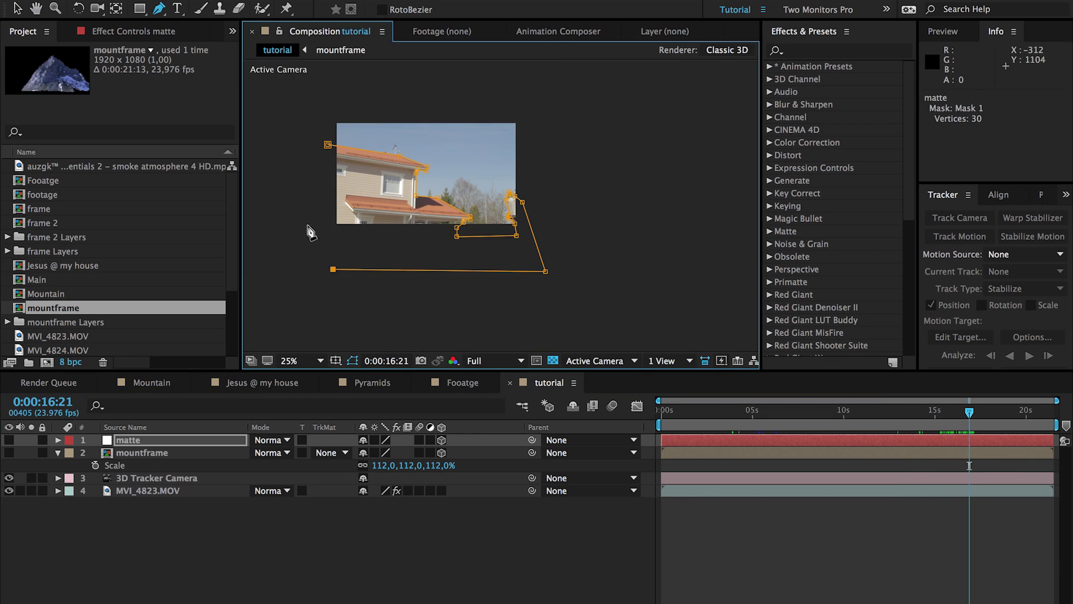
{"action": "left_click", "coordinate": [328, 145]}
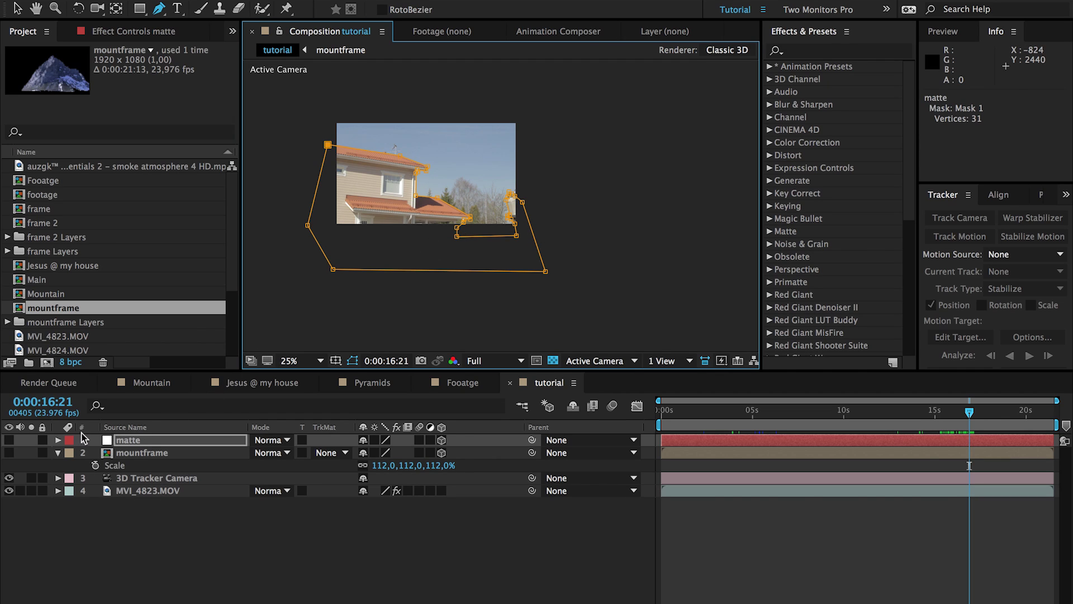
- Show the masked matte again and check it at an earlier frame
{"action": "left_click", "coordinate": [8, 440]}
{"action": "left_click", "coordinate": [301, 567]}
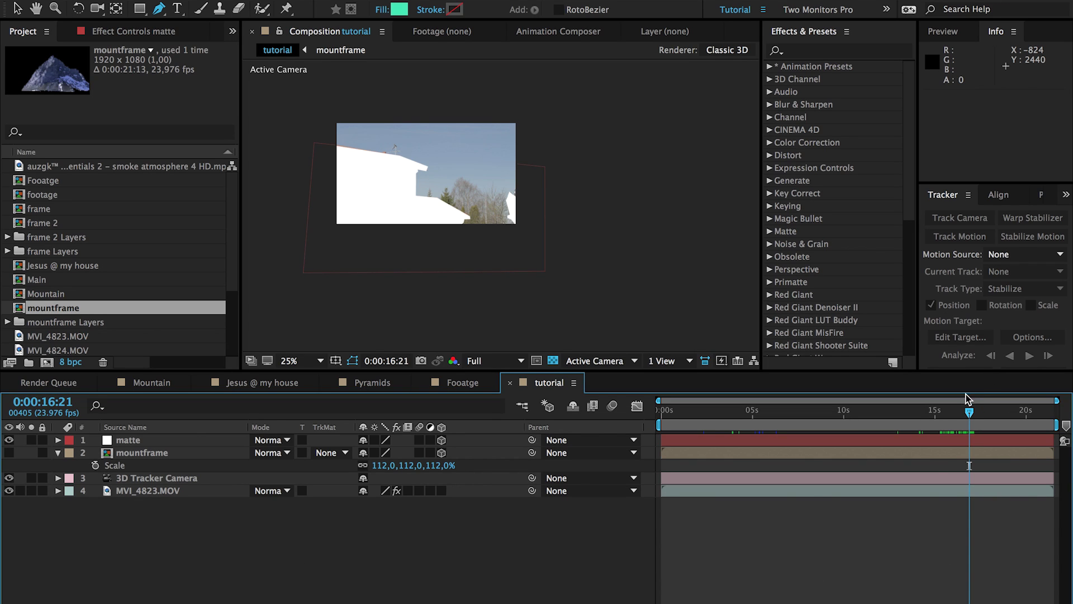
{"action": "left_click_drag", "start_coordinate": [969, 412], "coordinate": [974, 434]}
- Set mountframe's track matte to Luma Inverted 'matte', check a few frames, then hide it
{"action": "left_click", "coordinate": [9, 453]}
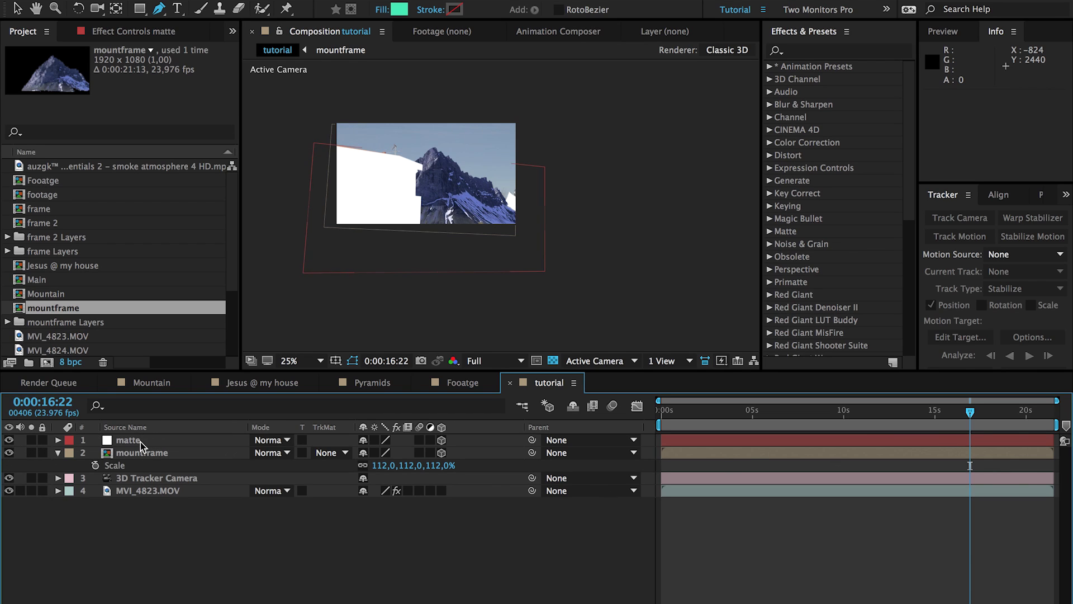
{"action": "left_click", "coordinate": [330, 452]}
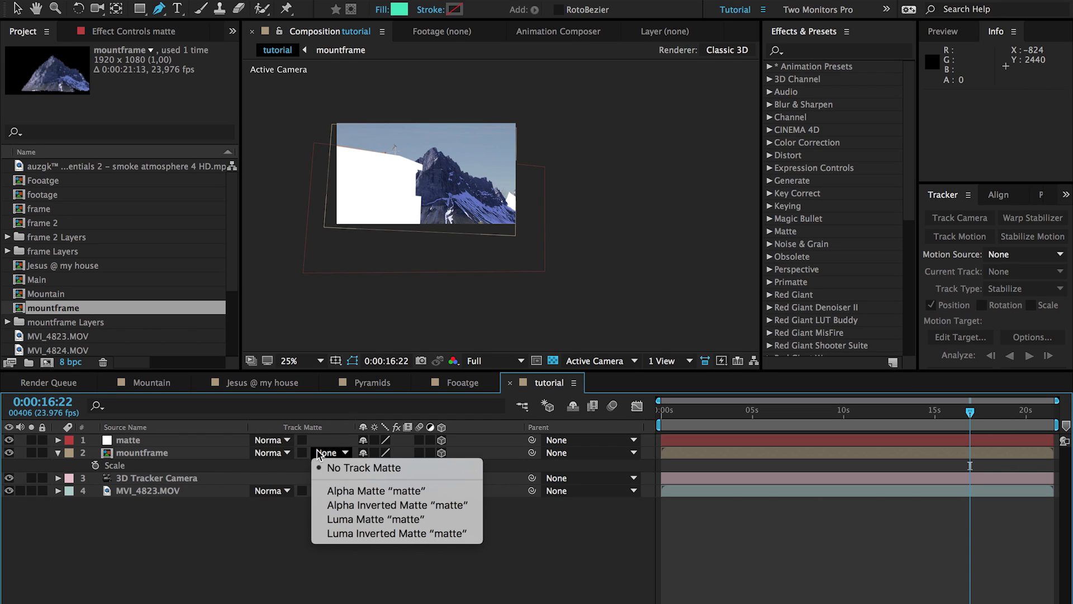
{"action": "left_click", "coordinate": [349, 515]}
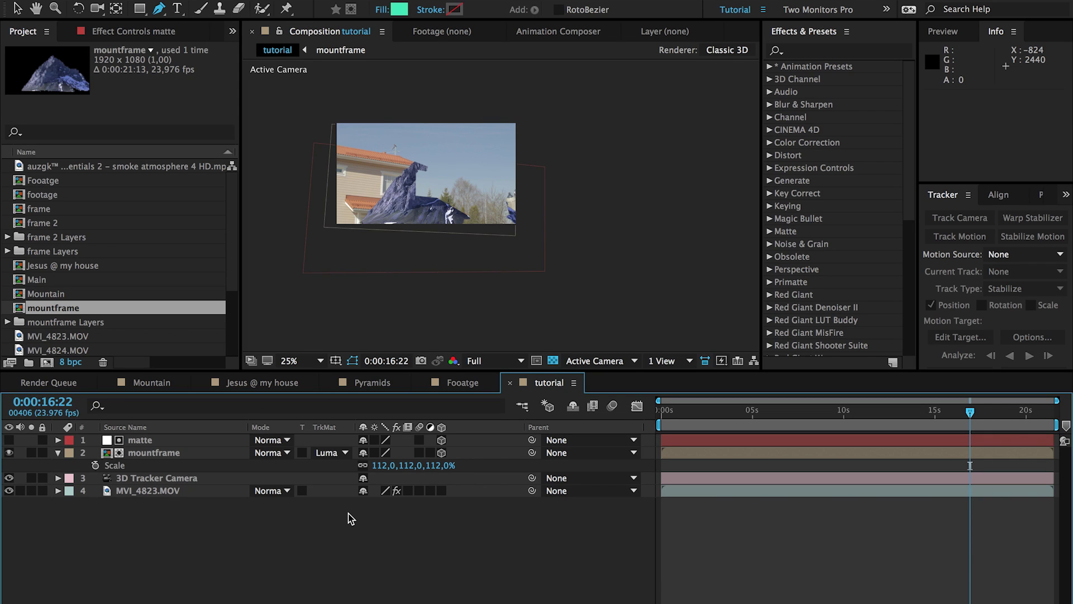
{"action": "left_click", "coordinate": [346, 452]}
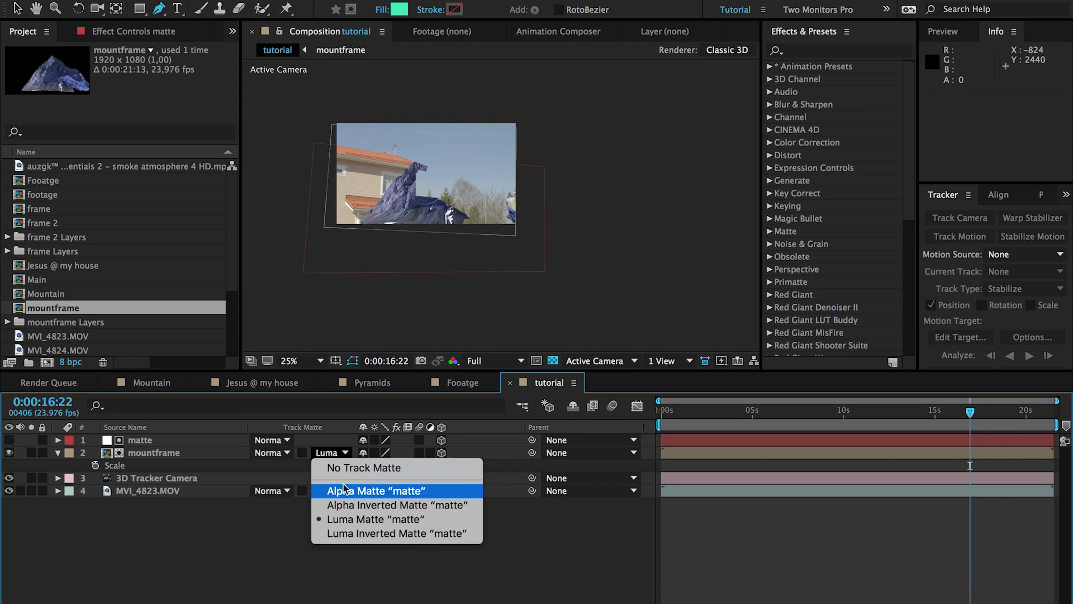
{"action": "left_click", "coordinate": [348, 533]}
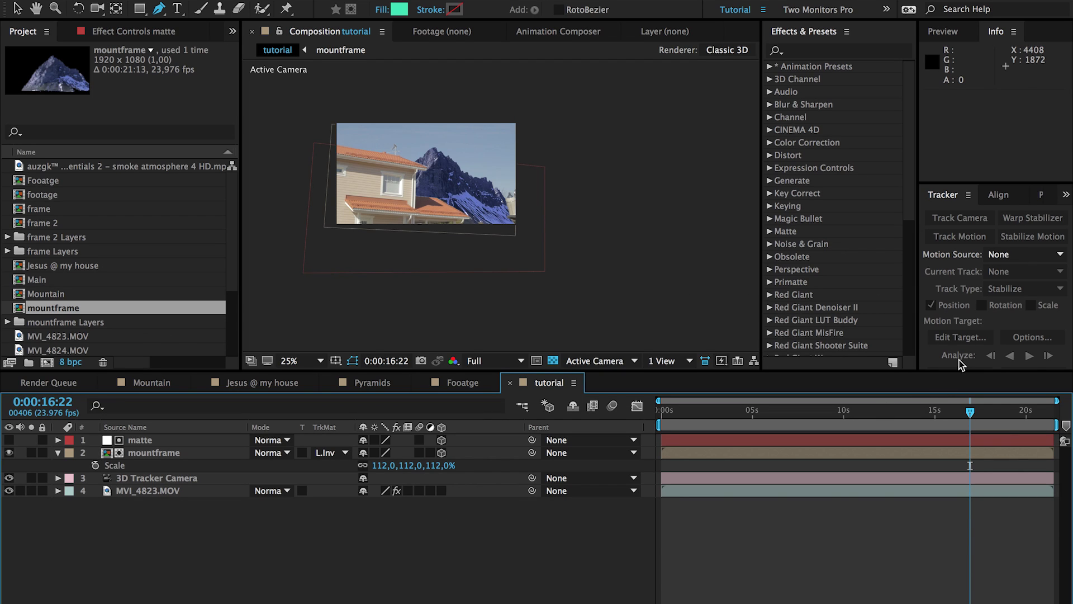
{"action": "left_click_drag", "start_coordinate": [970, 413], "coordinate": [1004, 429]}
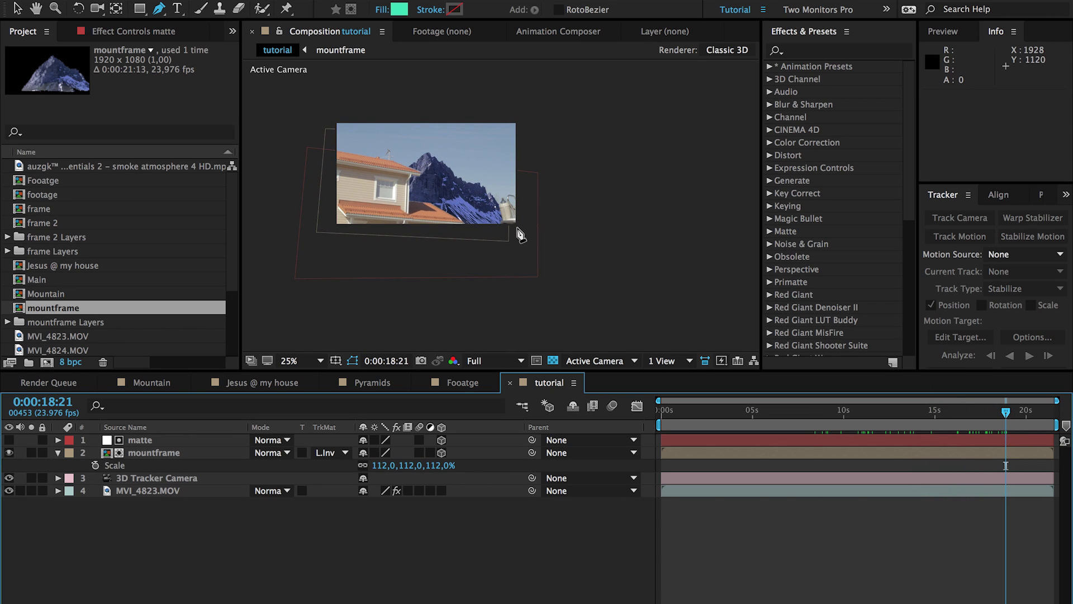
{"action": "left_click_drag", "start_coordinate": [1006, 425], "coordinate": [908, 426]}
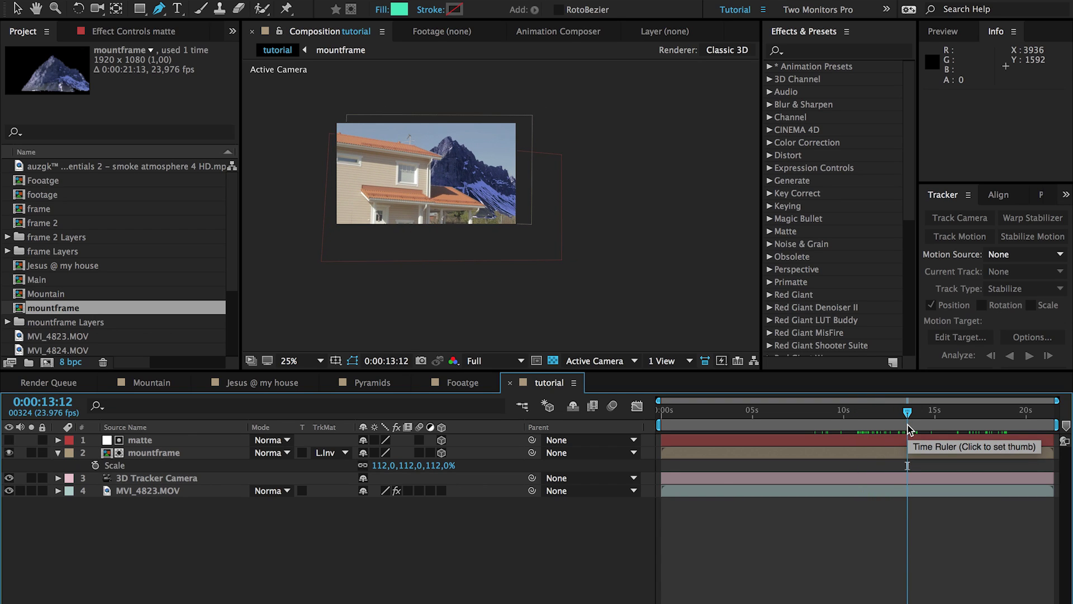
{"action": "left_click", "coordinate": [10, 453]}
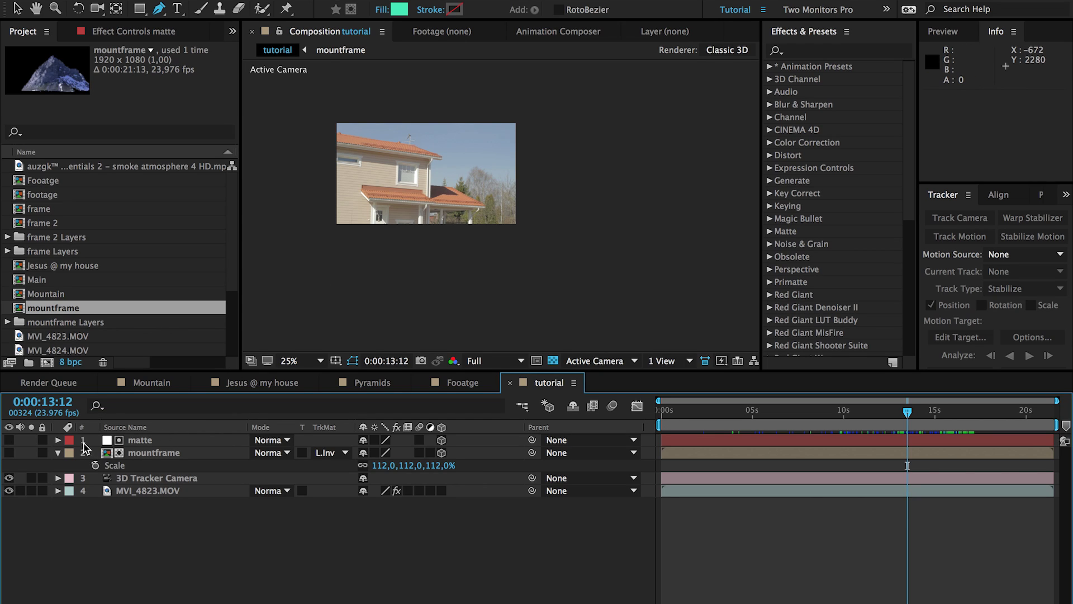
- Show mountframe, duplicate MVI_4823.MOV, and move the copy to the top of the stack
{"action": "left_click", "coordinate": [9, 453]}
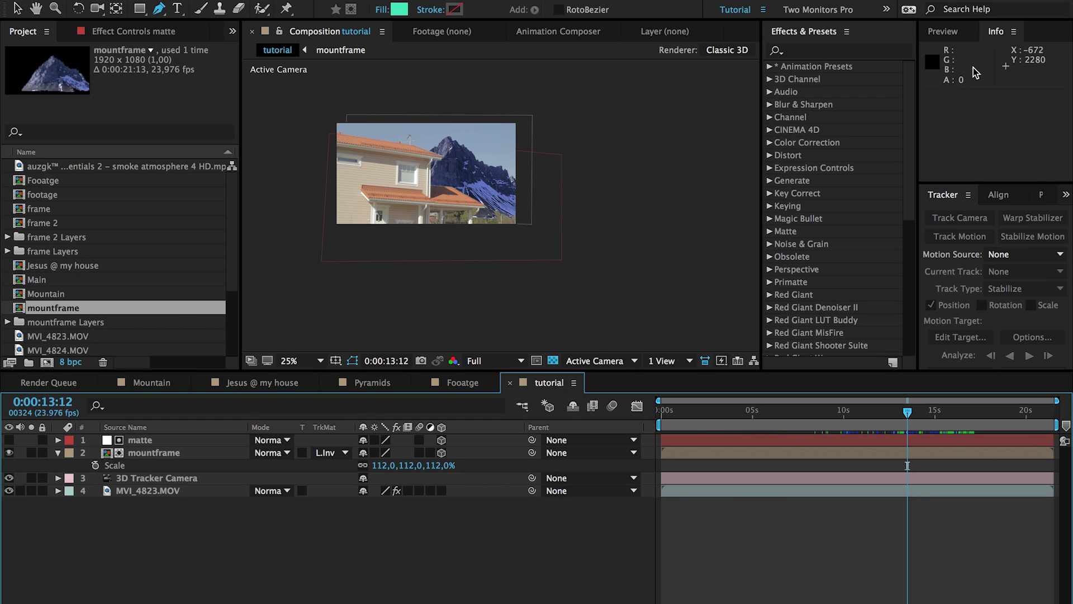
{"action": "left_click", "coordinate": [139, 491]}
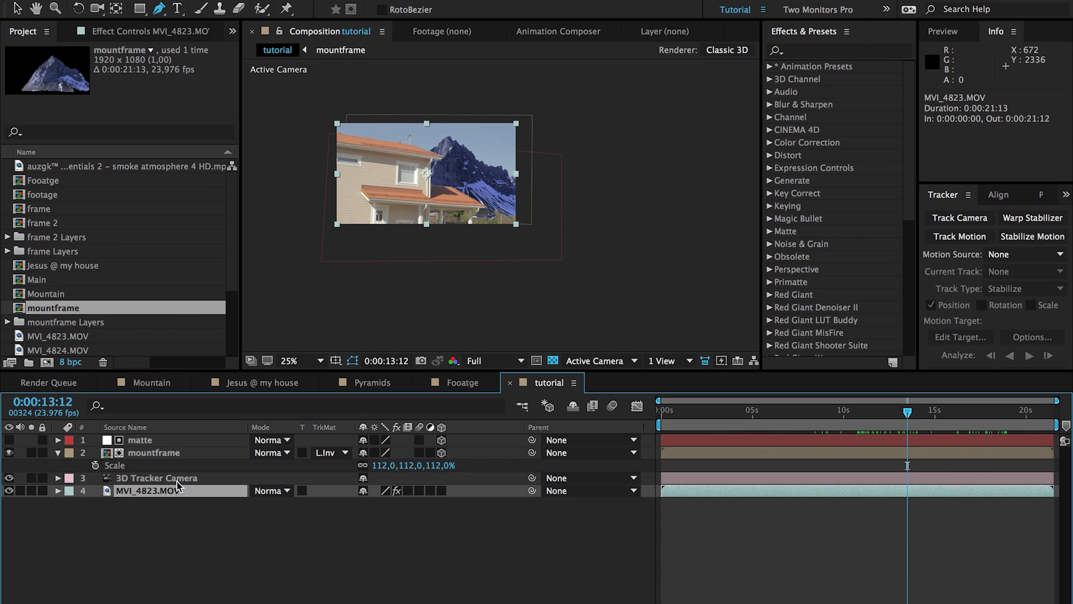
{"action": "key", "text": "ctrl+d"}
{"action": "left_click_drag", "start_coordinate": [176, 491], "coordinate": [171, 440]}
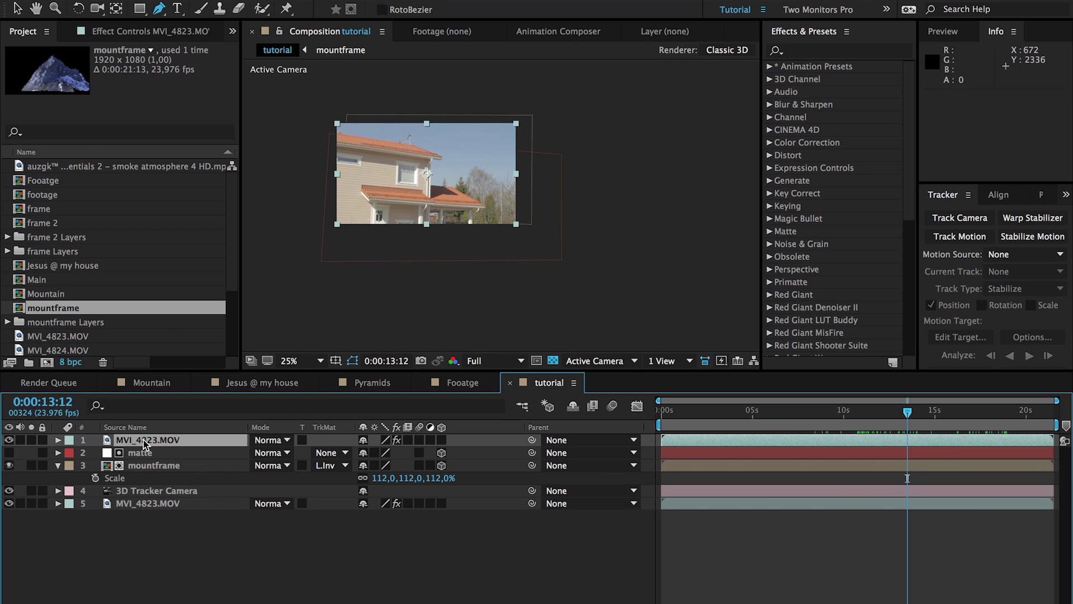
- Search effects for 'color di' and apply Color Difference Key to the top footage copy
{"action": "left_click", "coordinate": [841, 52]}
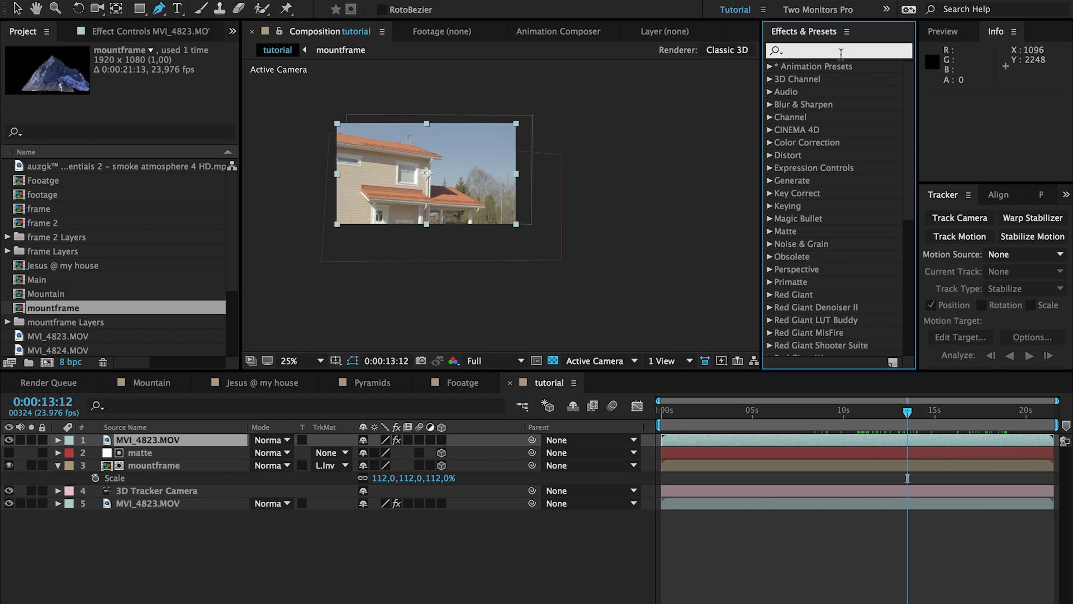
{"action": "type", "text": "co"}
{"action": "type", "text": "l"}
{"action": "key", "text": "BackSpace"}
{"action": "type", "text": "olo"}
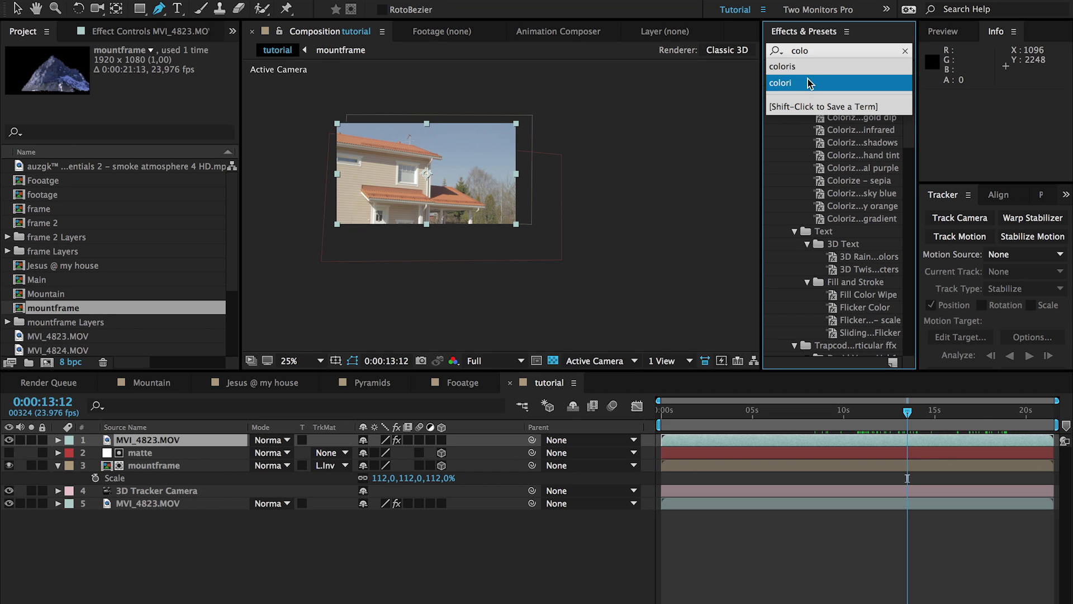
{"action": "type", "text": "r "}
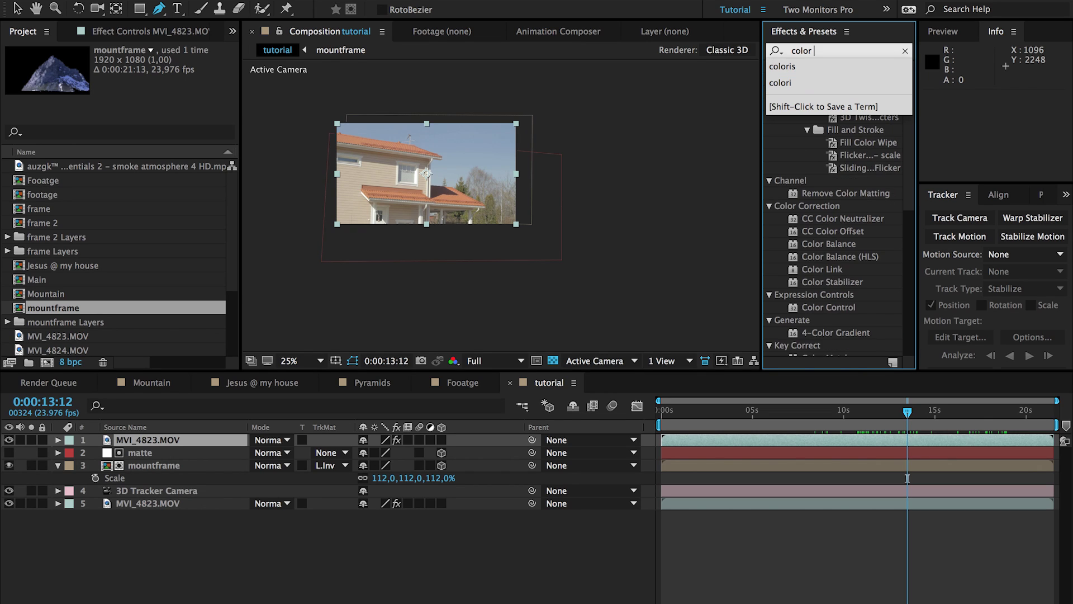
{"action": "type", "text": "di"}
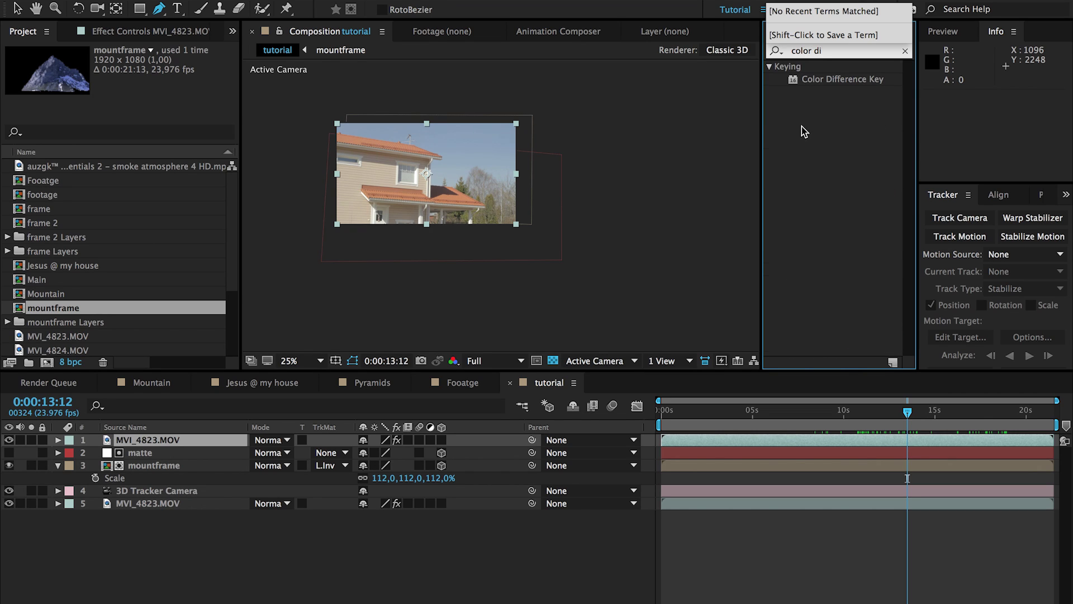
{"action": "left_click_drag", "start_coordinate": [851, 81], "coordinate": [158, 439]}
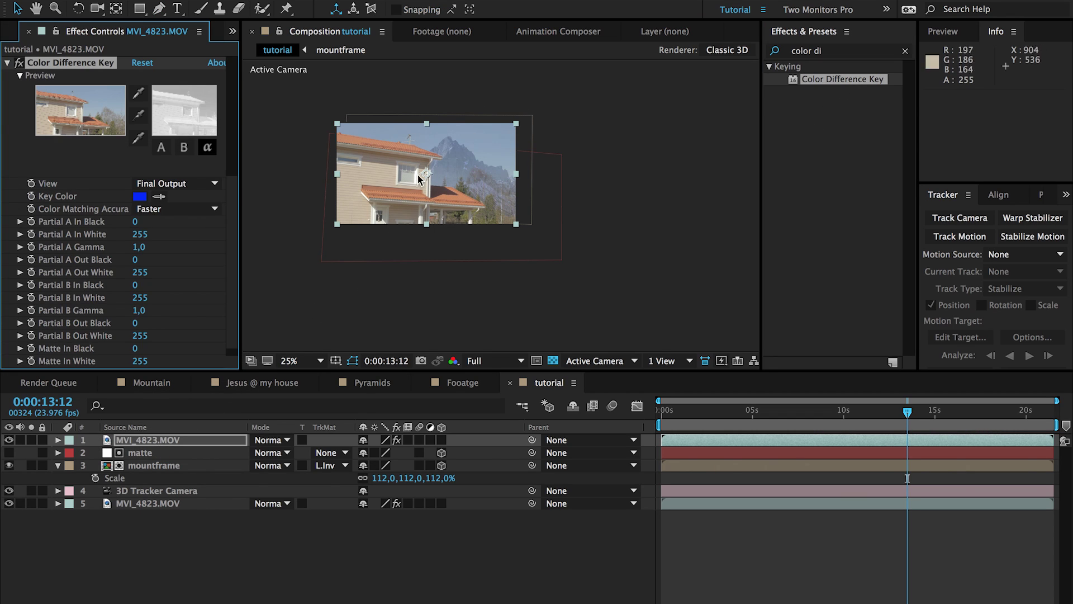
- Sample the sky as Key Color, set Partial A In Black 55 and In White 245
{"action": "left_click", "coordinate": [159, 196]}
{"action": "left_click", "coordinate": [379, 129]}
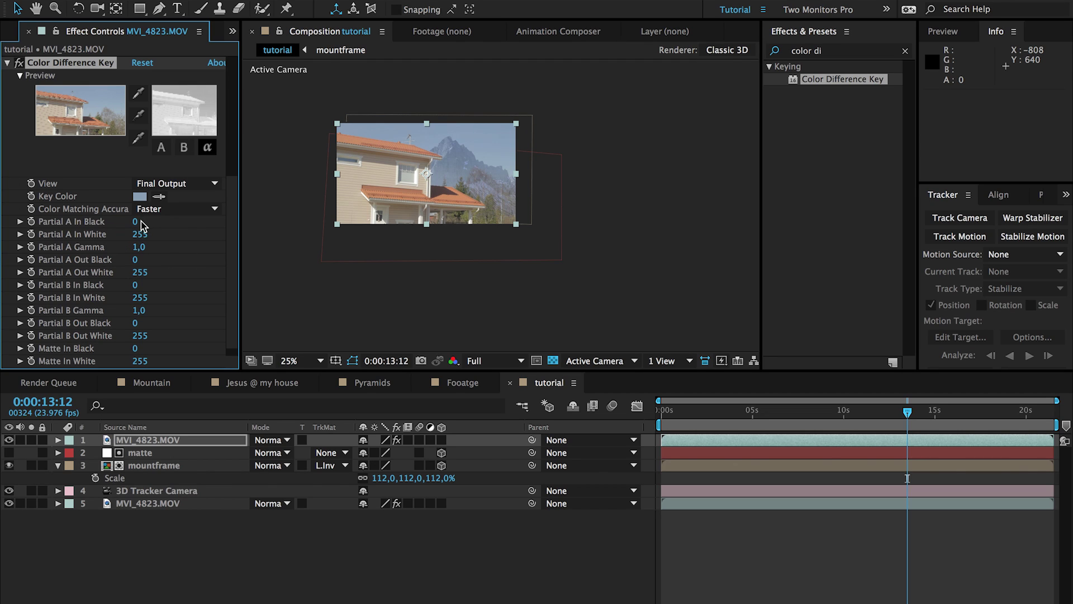
{"action": "mouse_move", "coordinate": [136, 222]}
{"action": "left_mouse_down"}
{"action": "mouse_move", "coordinate": [203, 222]}
{"action": "mouse_move", "coordinate": [103, 235]}
{"action": "mouse_move", "coordinate": [137, 236]}
{"action": "mouse_move", "coordinate": [107, 223]}
{"action": "mouse_move", "coordinate": [148, 235]}
{"action": "left_mouse_up"}
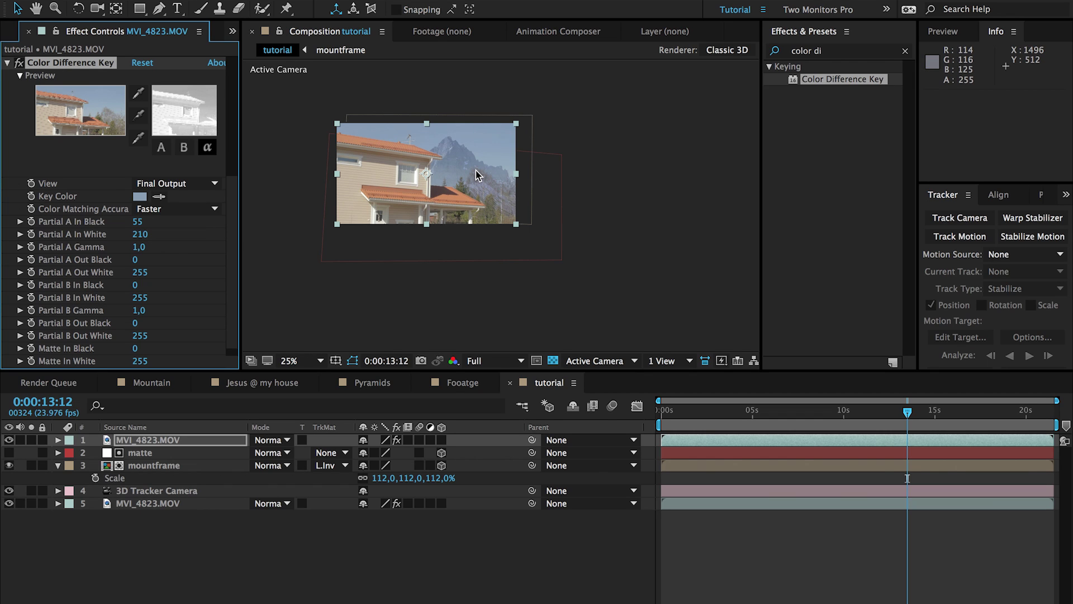
{"action": "key", "text": "period"}
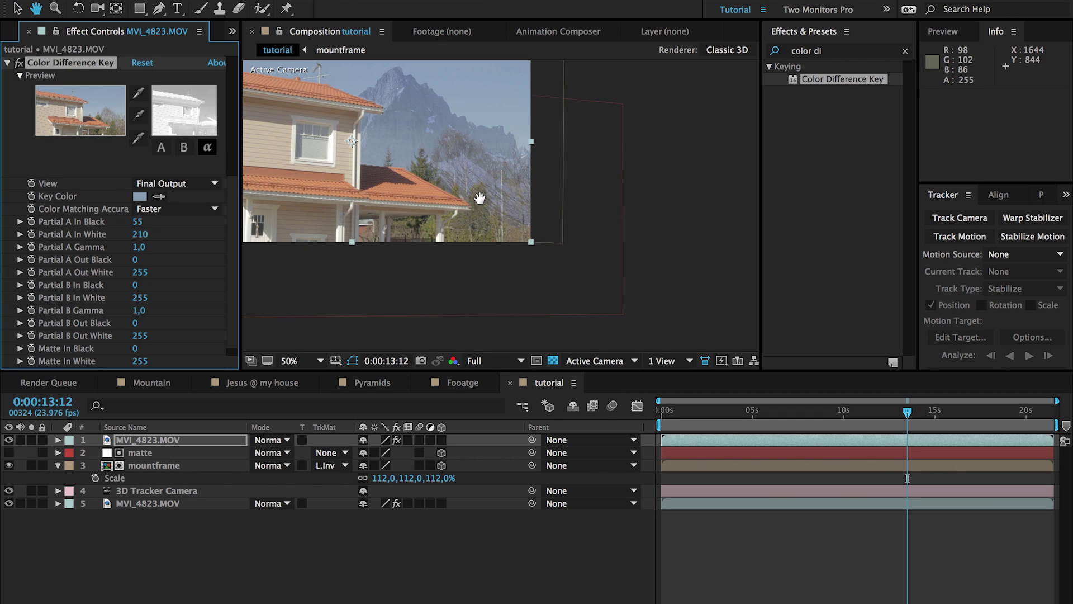
{"action": "left_click", "coordinate": [476, 171]}
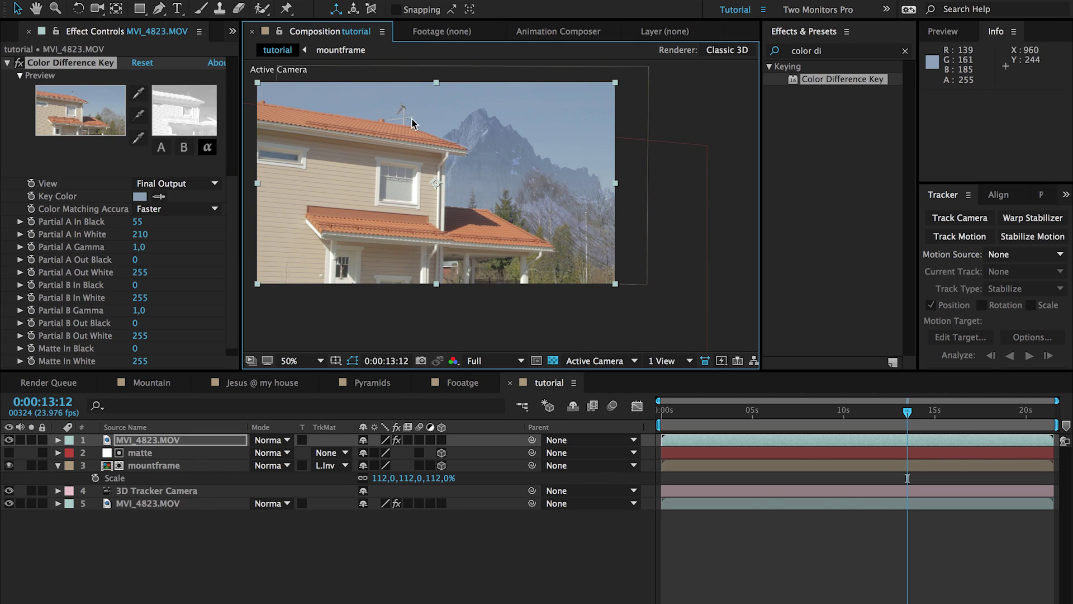
{"action": "left_click_drag", "start_coordinate": [140, 234], "coordinate": [171, 232]}
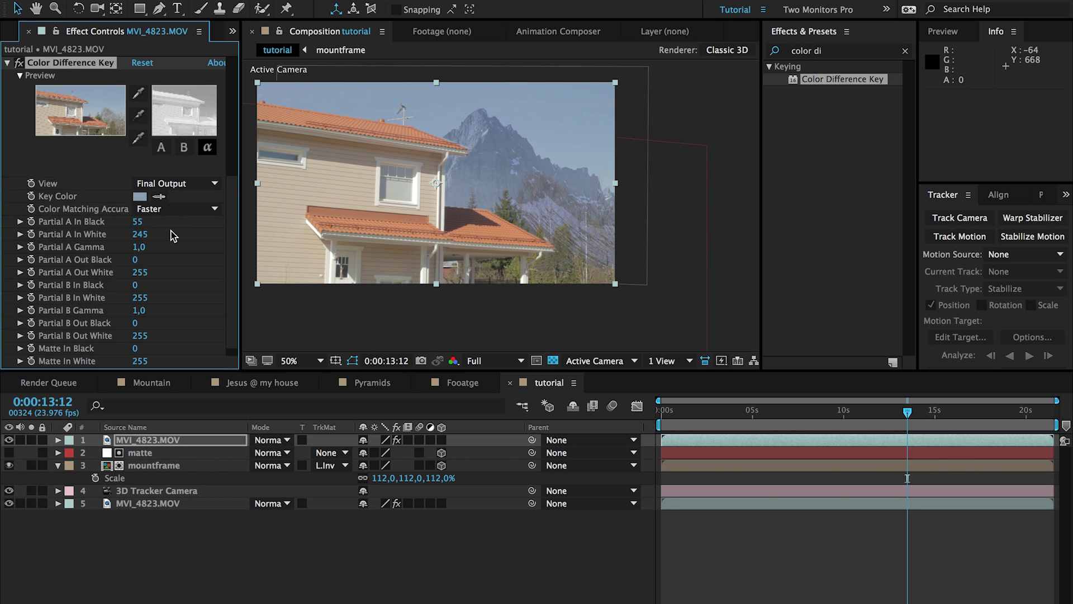